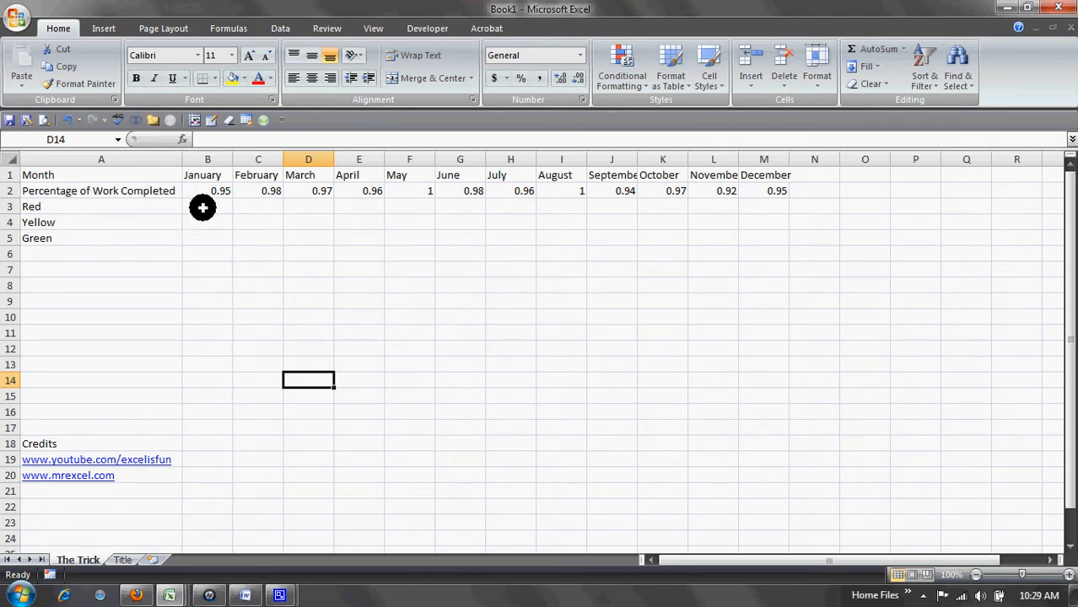
Fill the Red row with .95 and the Yellow row with .97 for January through December.
drag(205, 210, 758, 211)
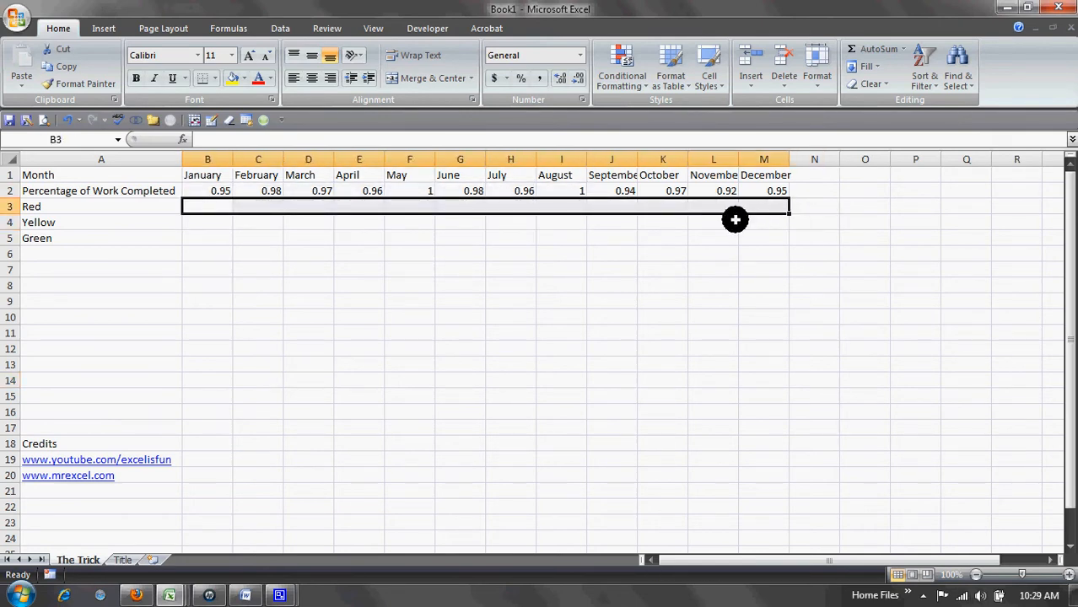
text(.95)
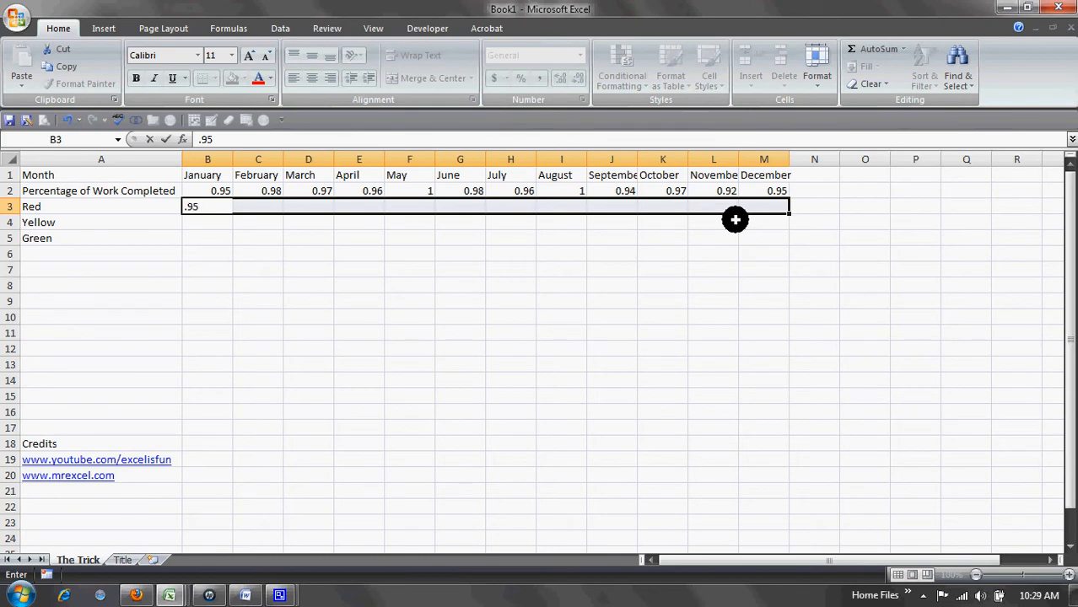
key(ctrl+Return)
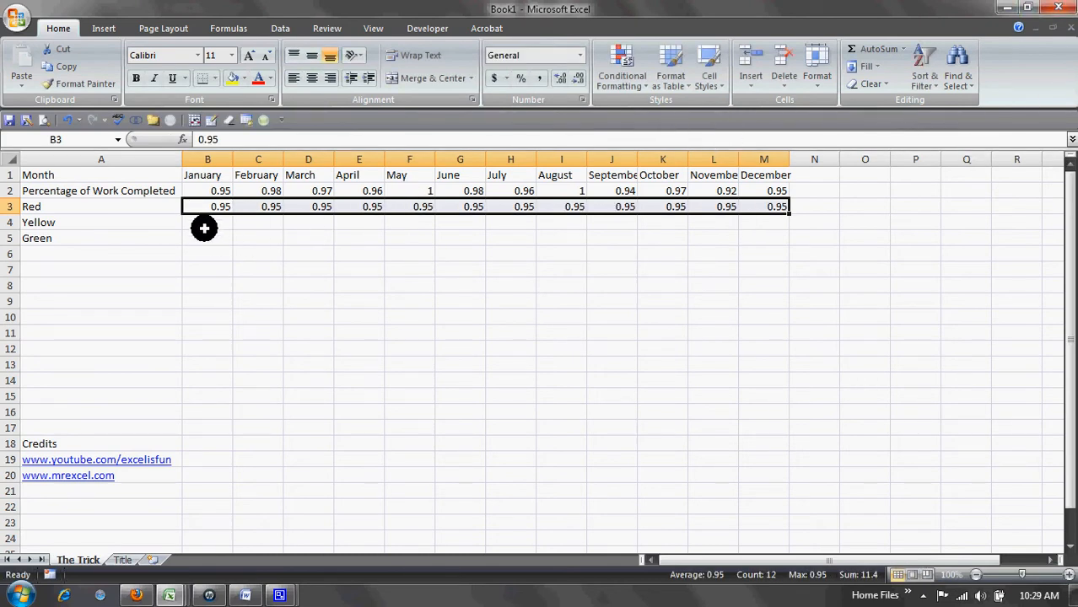
drag(207, 224, 758, 222)
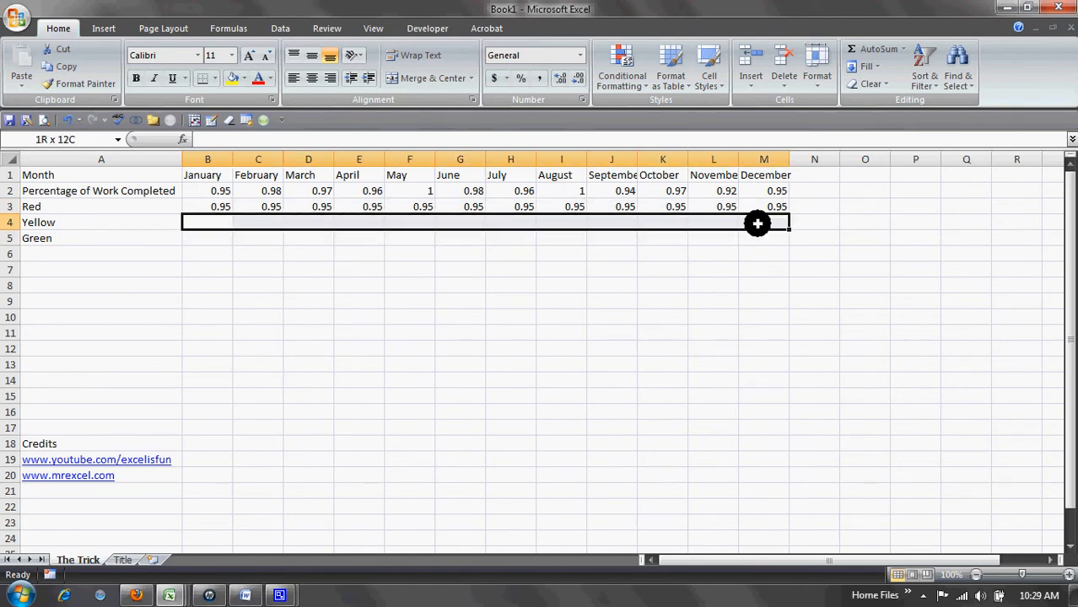
text(.)
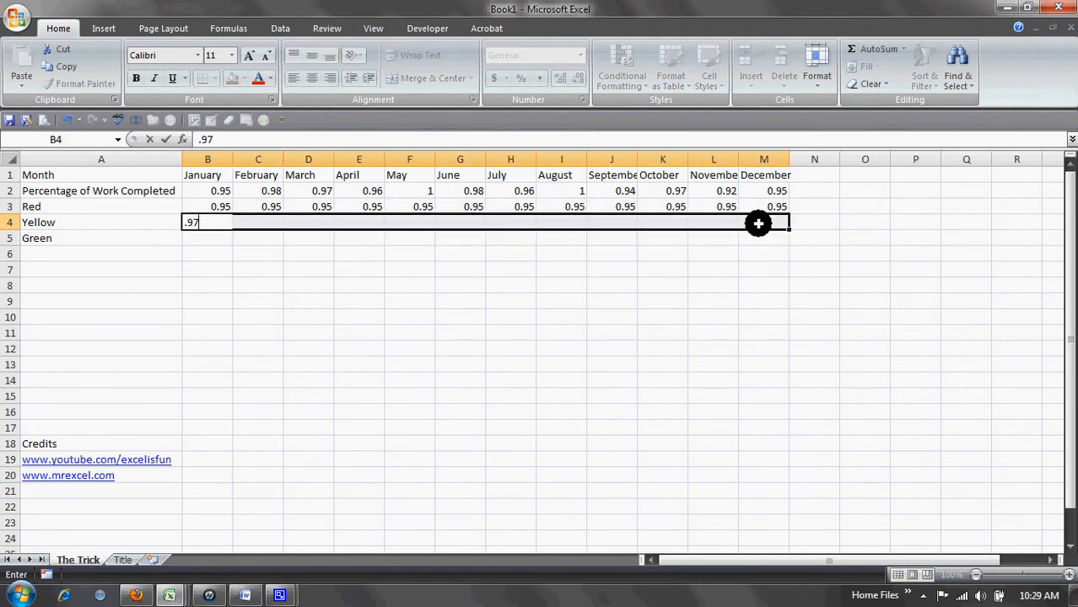
text(97)
key(ctrl+Return)
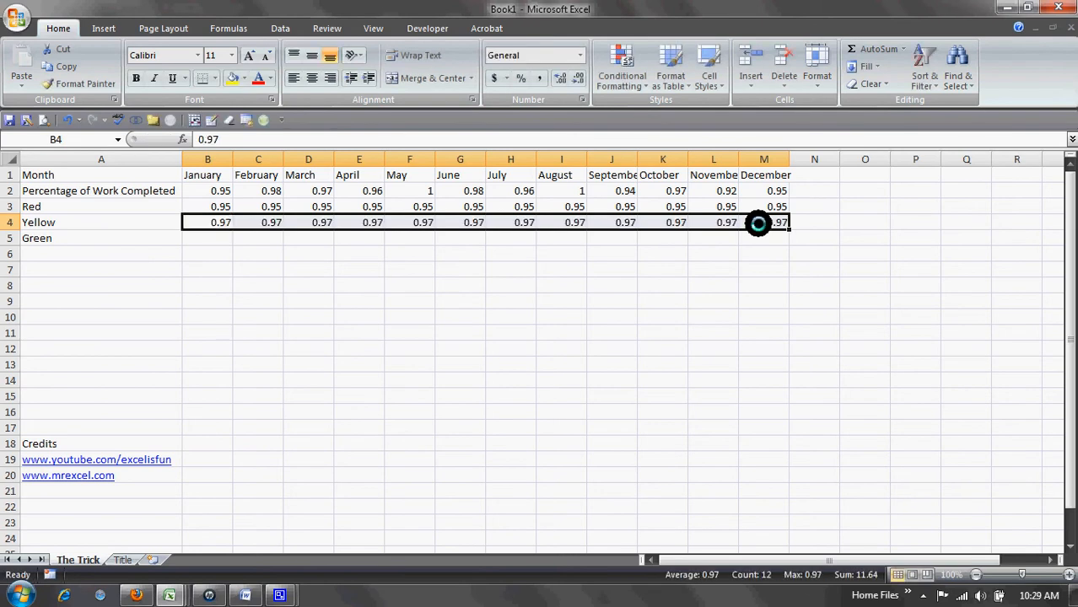
Fill the Green row with 1 for January through December.
click(211, 240)
drag(215, 242, 773, 238)
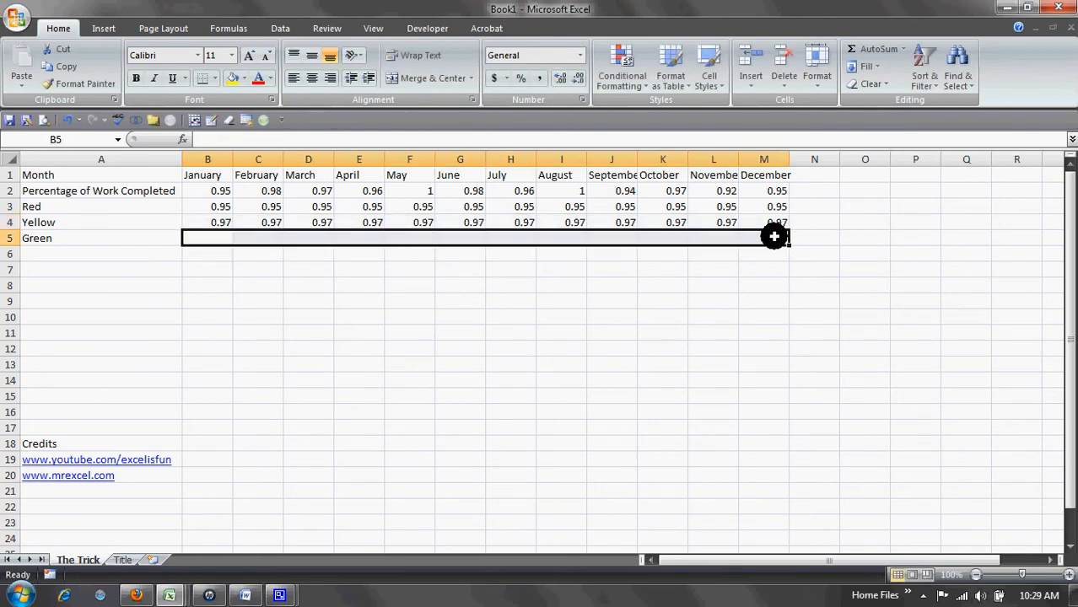
text(1.)
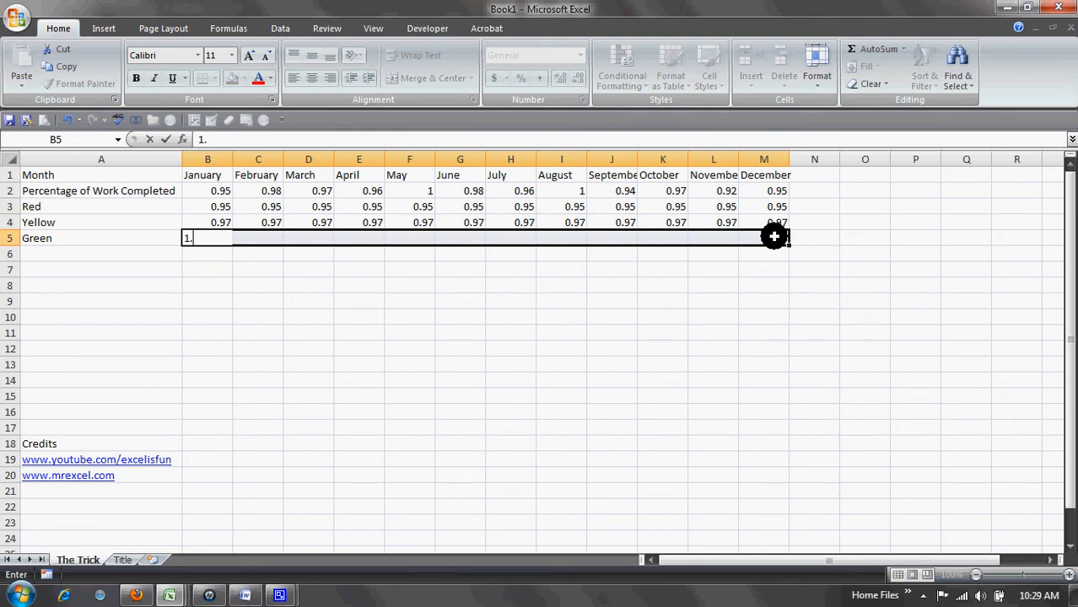
key(ctrl+Return)
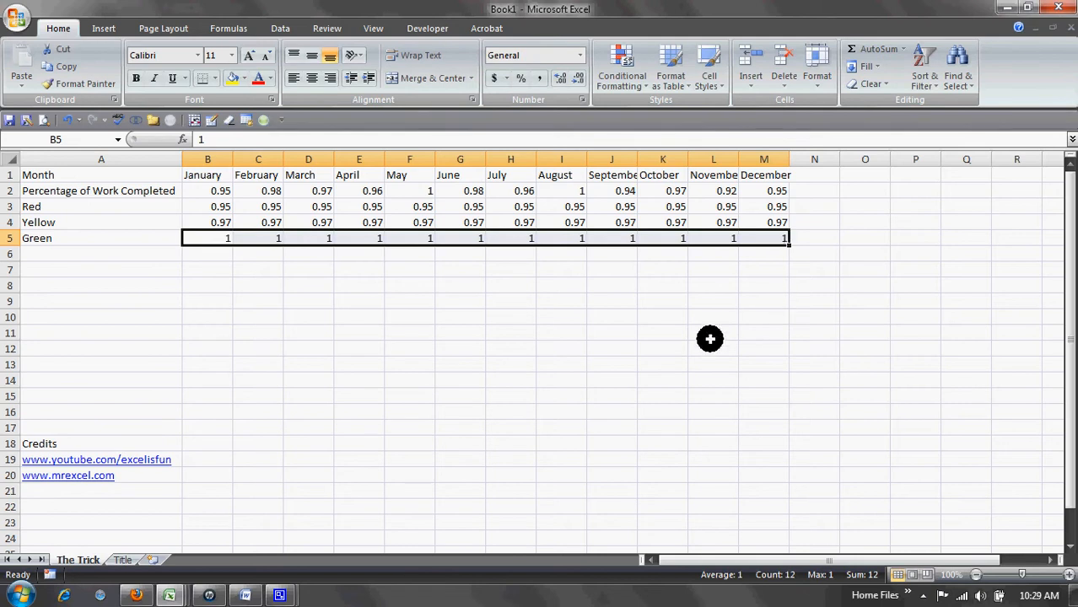
Format all monthly values in B2:M5 as percentages and auto-fit the width of the September column.
drag(774, 235, 197, 192)
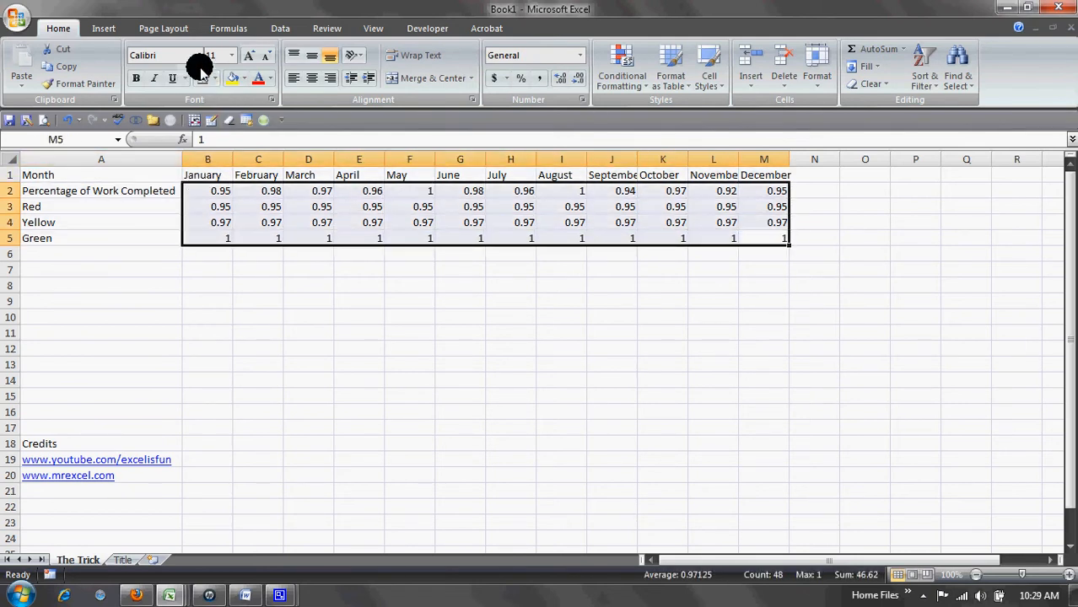
click(521, 78)
drag(505, 275, 506, 280)
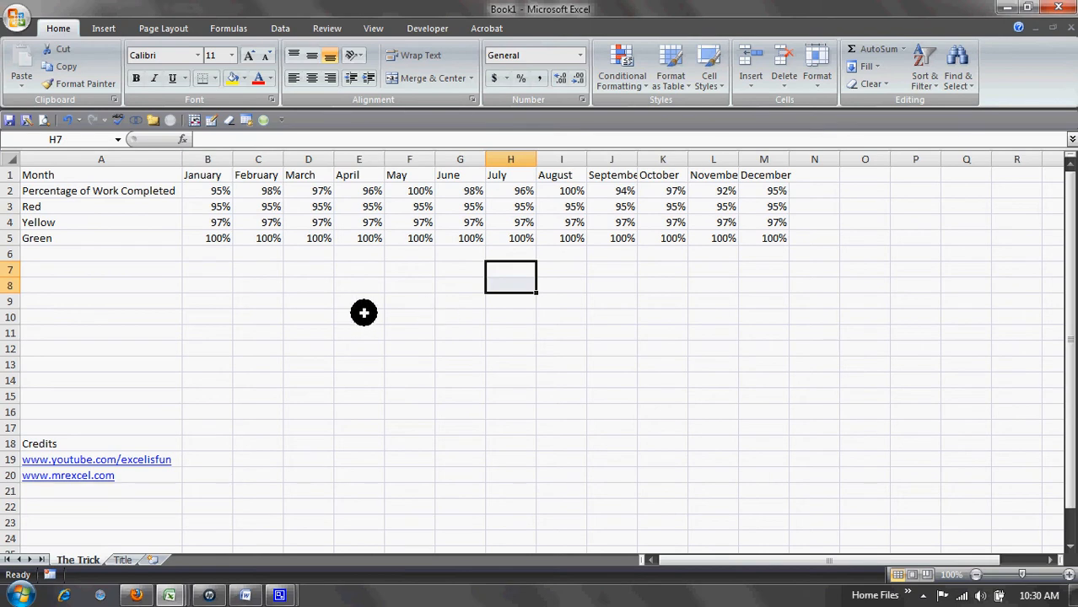
double_click(637, 160)
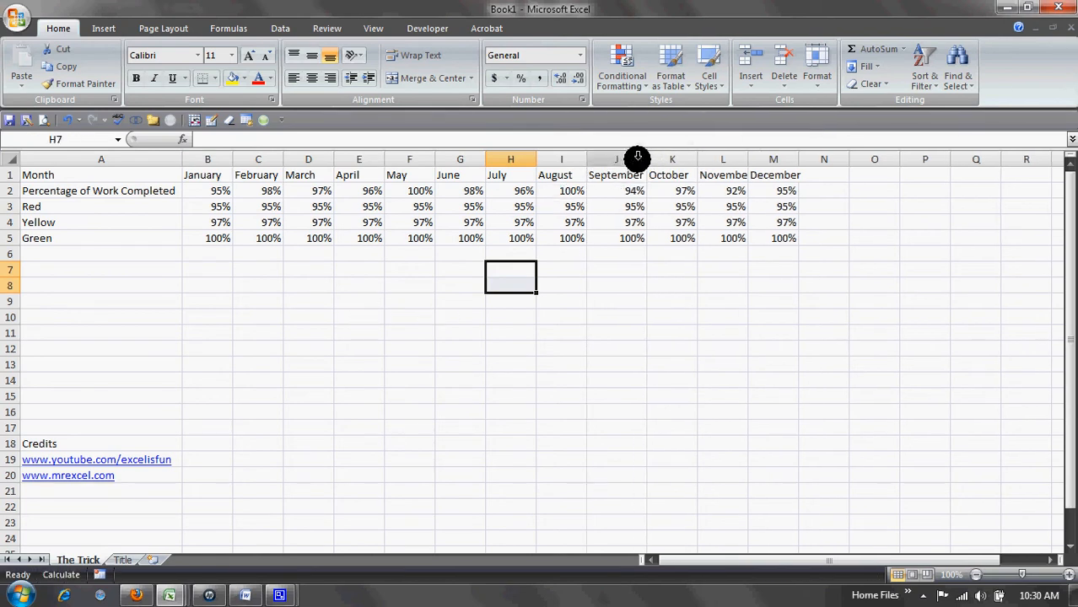
Insert a basic 2-D line chart from the whole table A1:M5.
click(794, 237)
drag(796, 237, 80, 175)
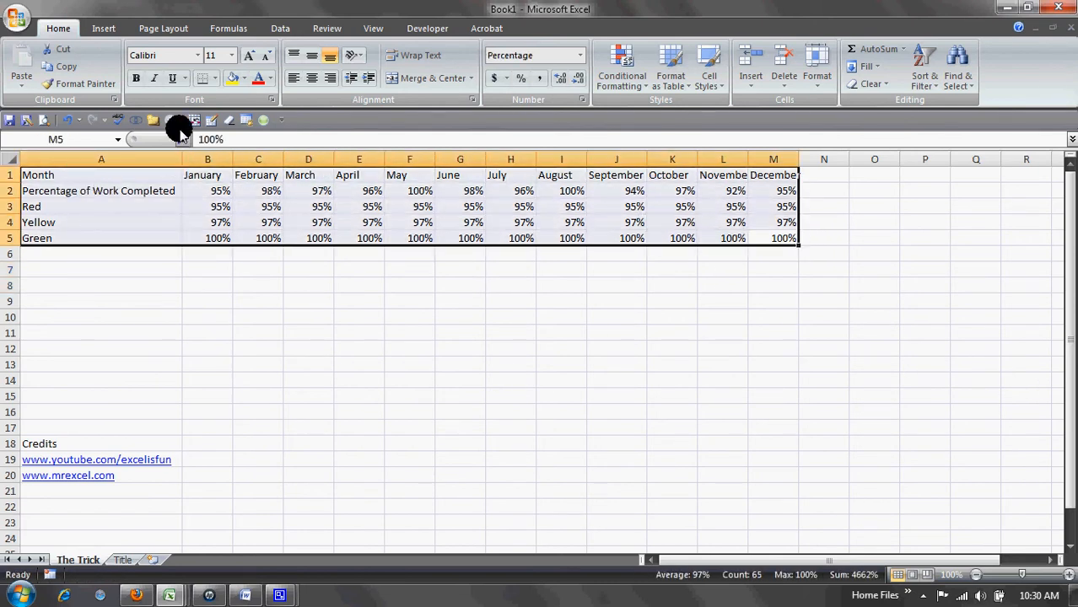
click(102, 28)
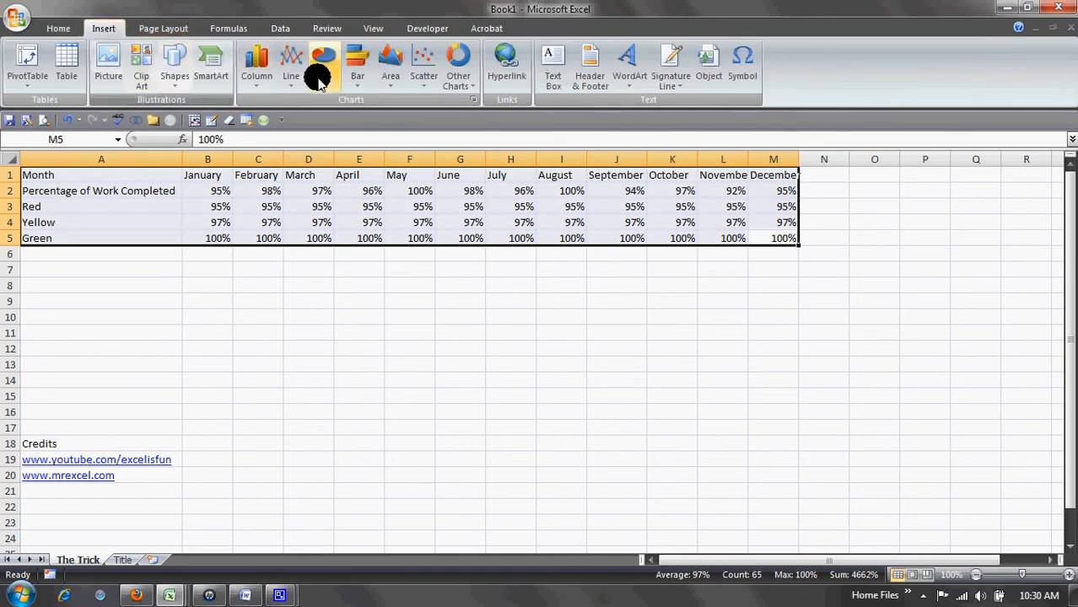
click(256, 71)
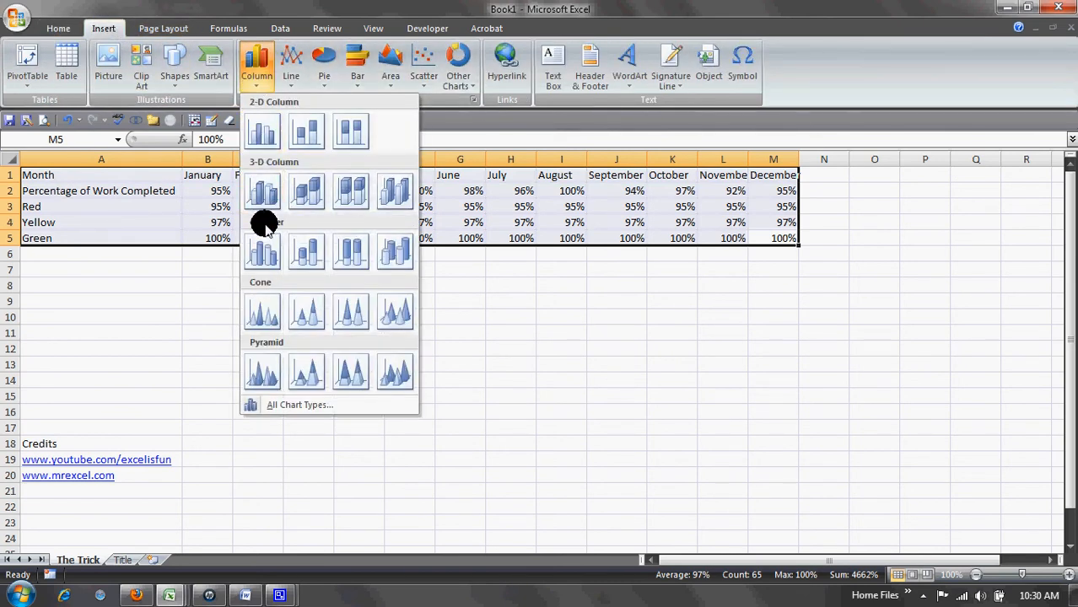
click(139, 333)
click(287, 84)
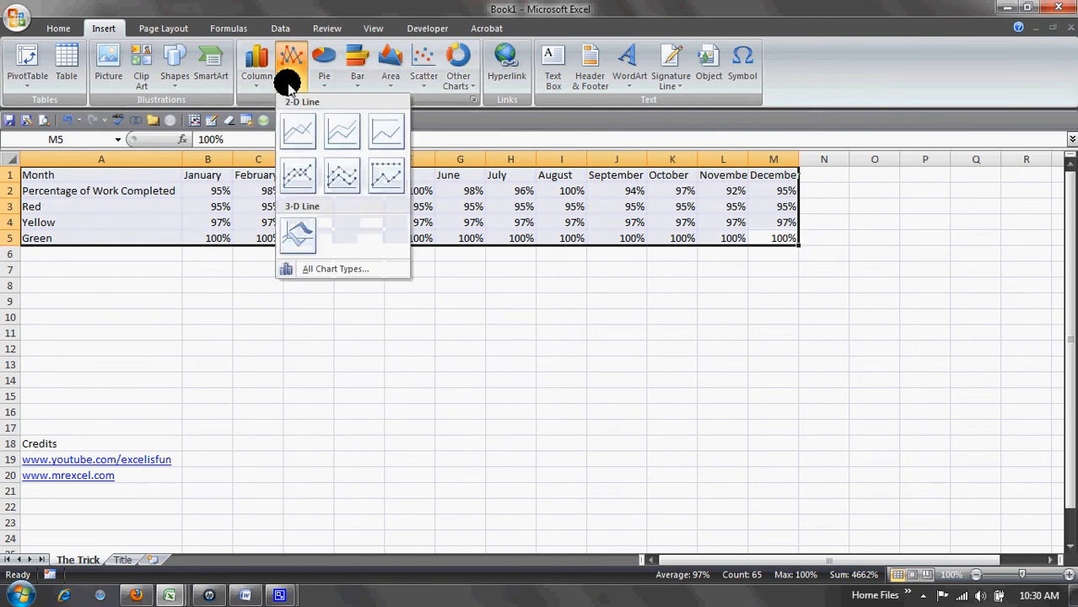
click(294, 144)
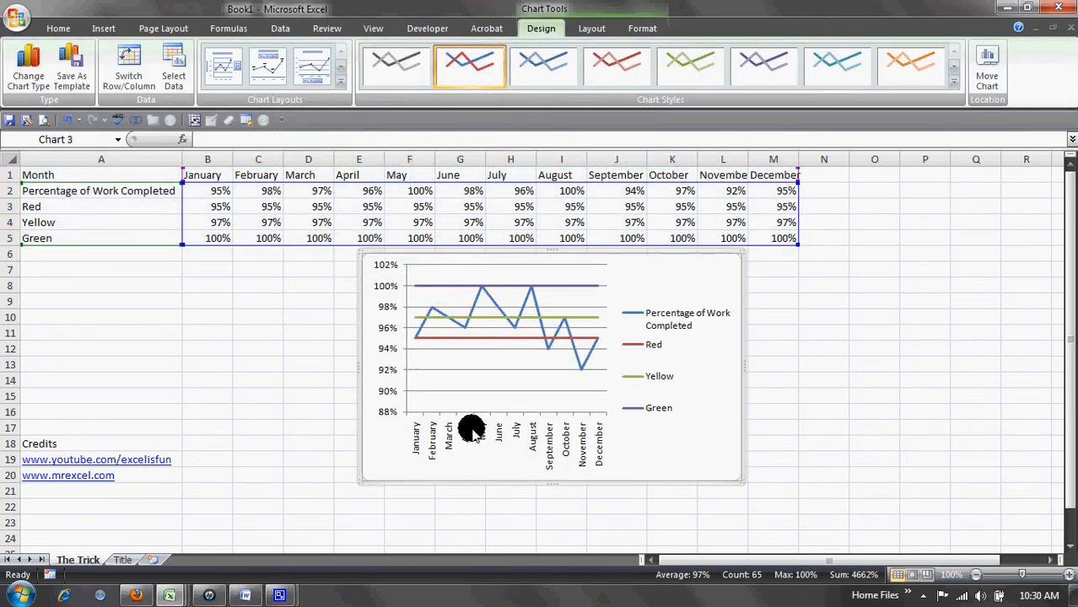
Move the line chart to its own new sheet.
right_click(625, 448)
click(988, 74)
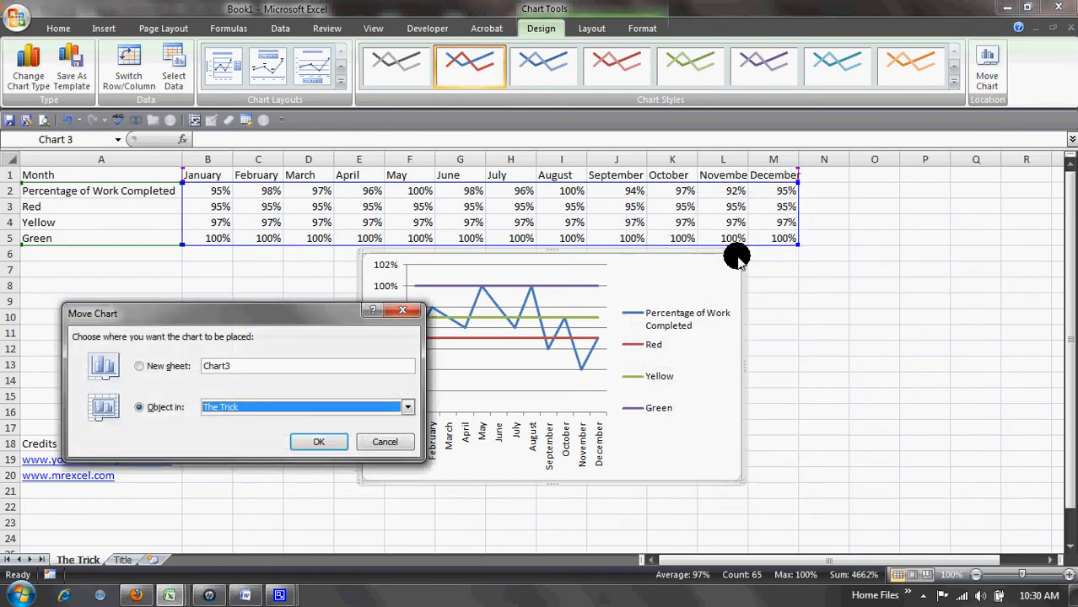
click(135, 367)
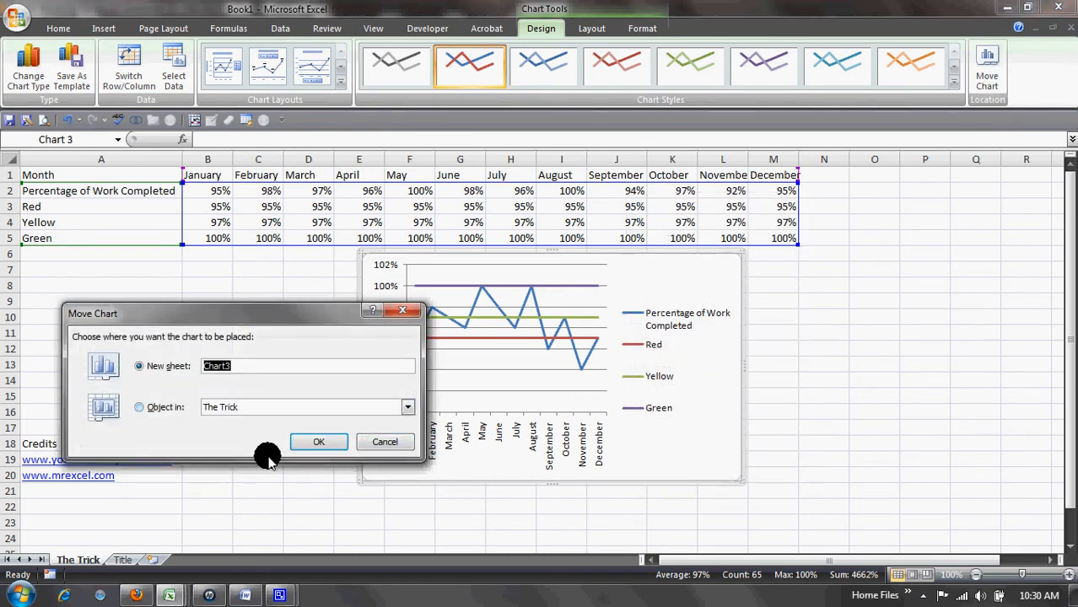
click(318, 440)
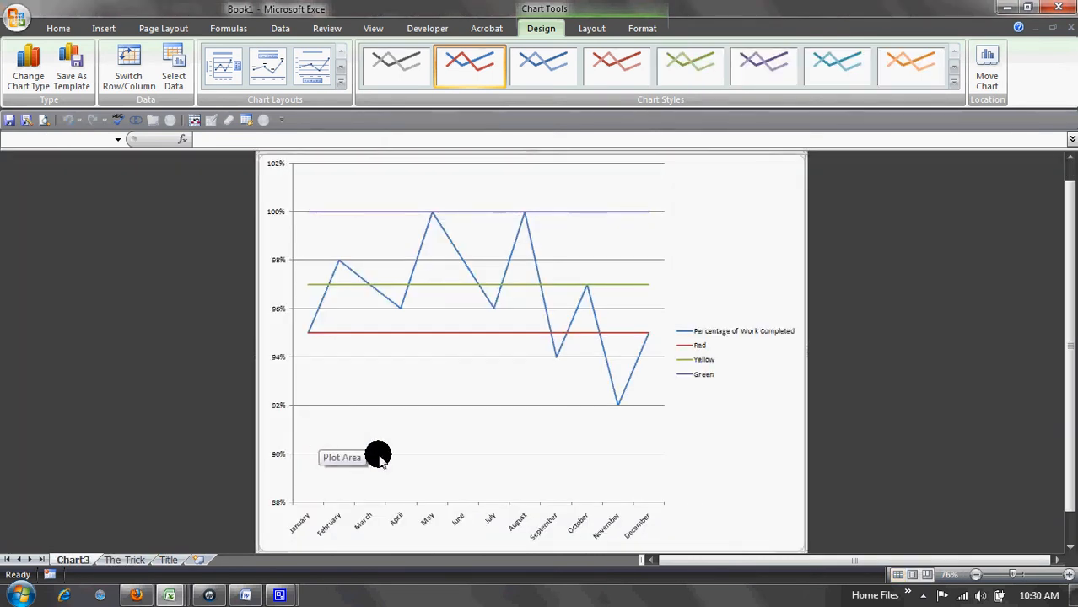
Change the Percentage of Work Completed series to a clustered column chart type.
click(630, 374)
right_click(630, 374)
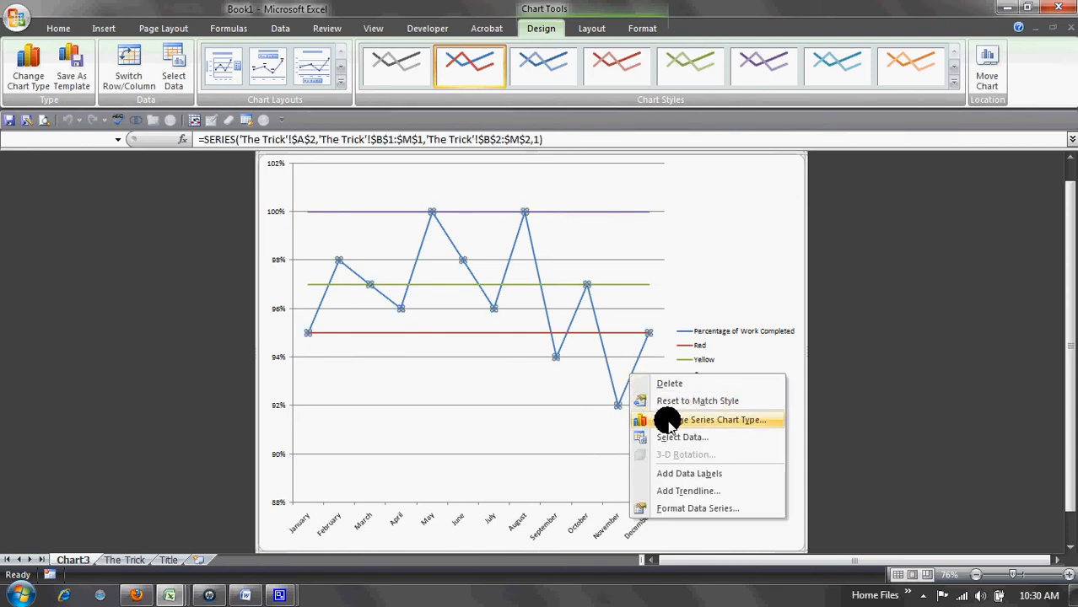
click(675, 421)
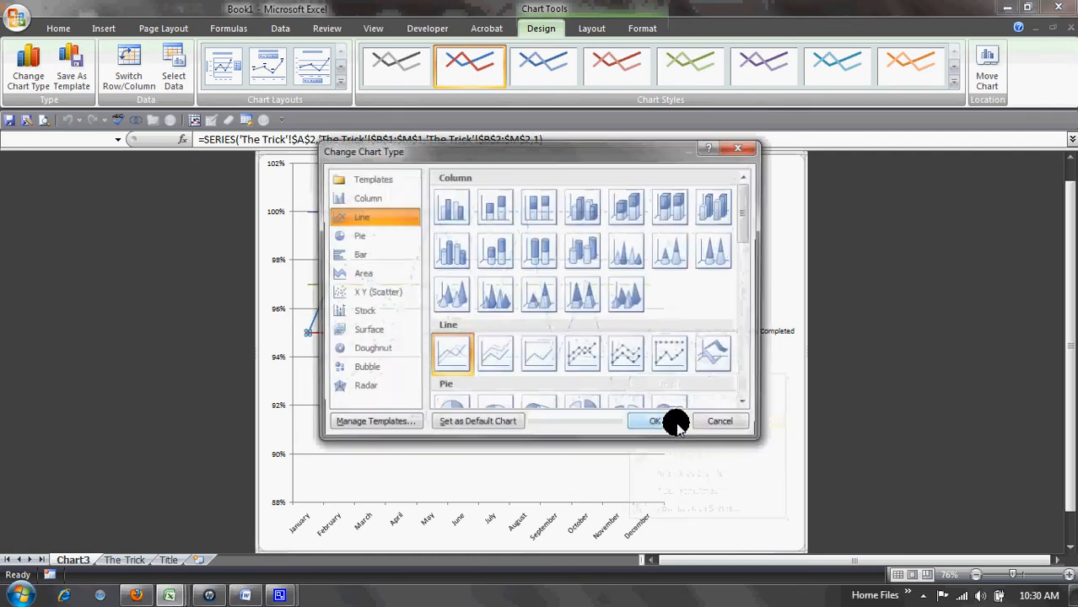
click(453, 218)
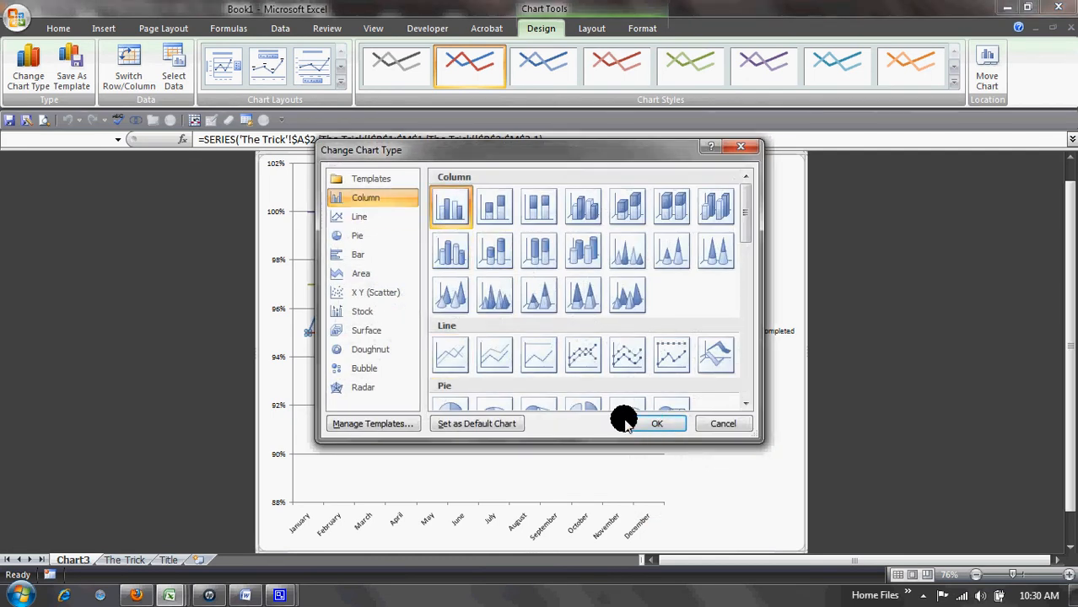
click(673, 427)
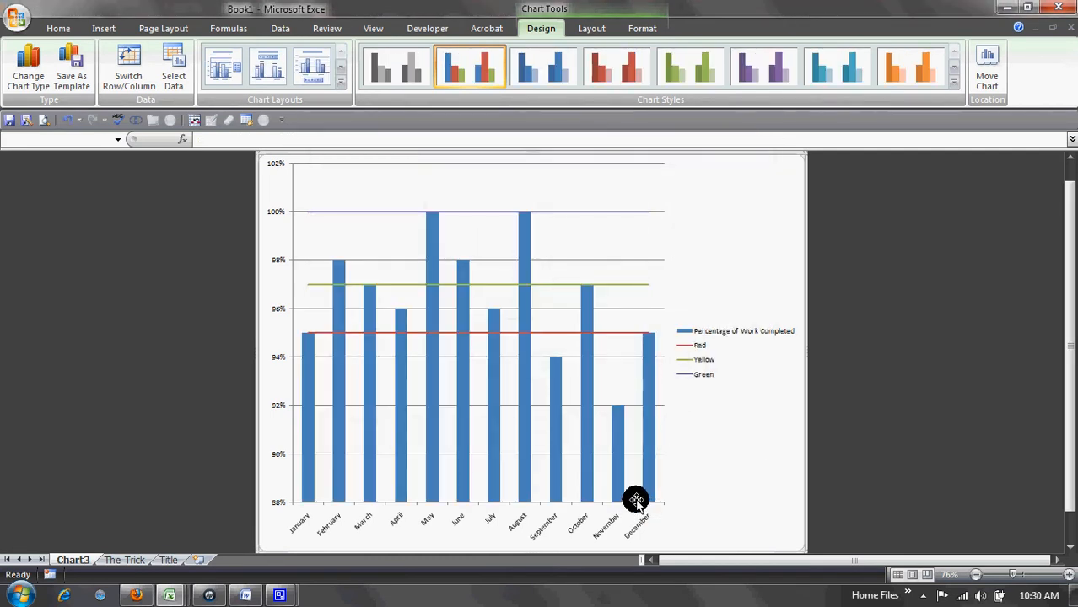
Delete the chart's legend.
click(686, 375)
click(685, 374)
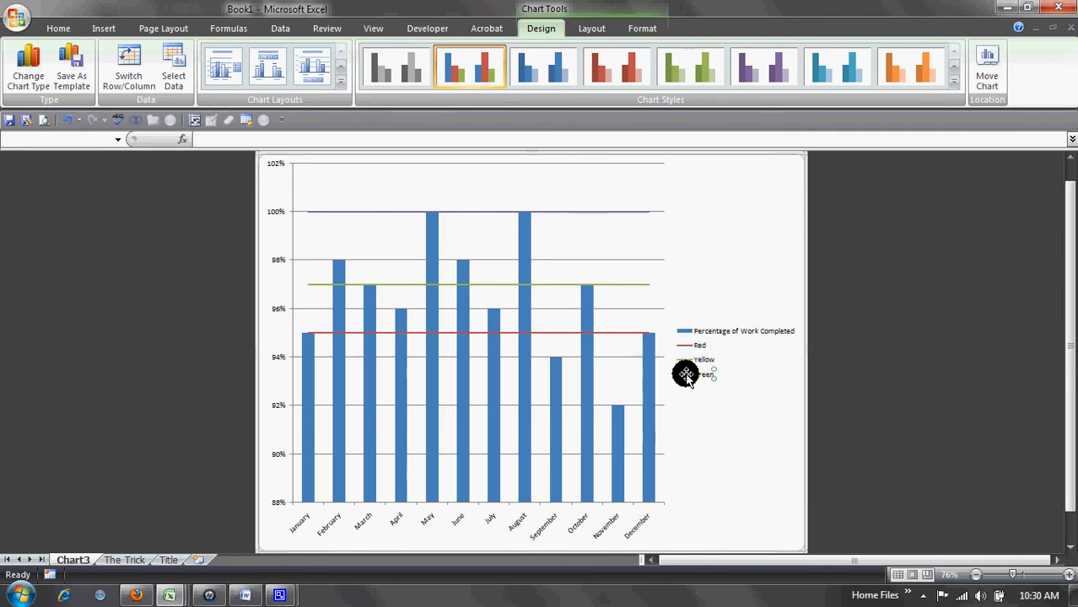
key(Delete)
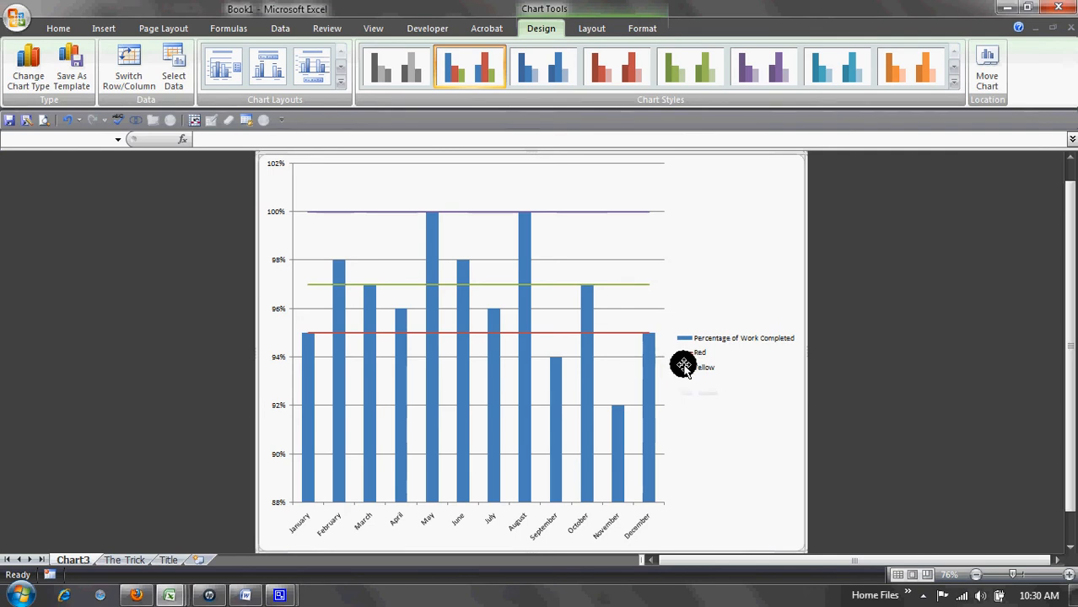
key(Delete)
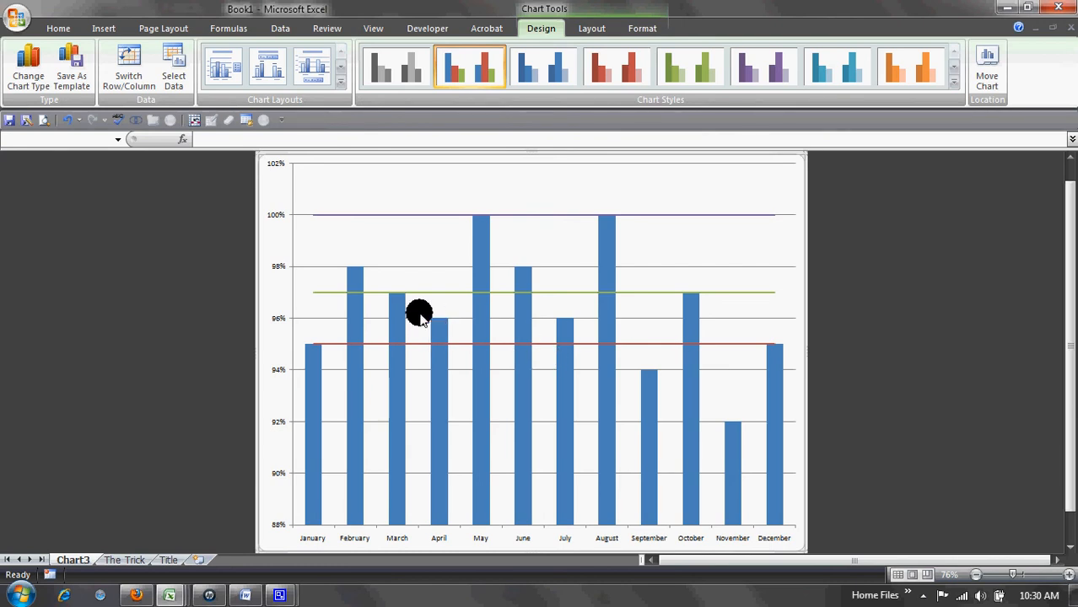
Format the Green series line at 100% as a solid green line and increase its width.
click(470, 216)
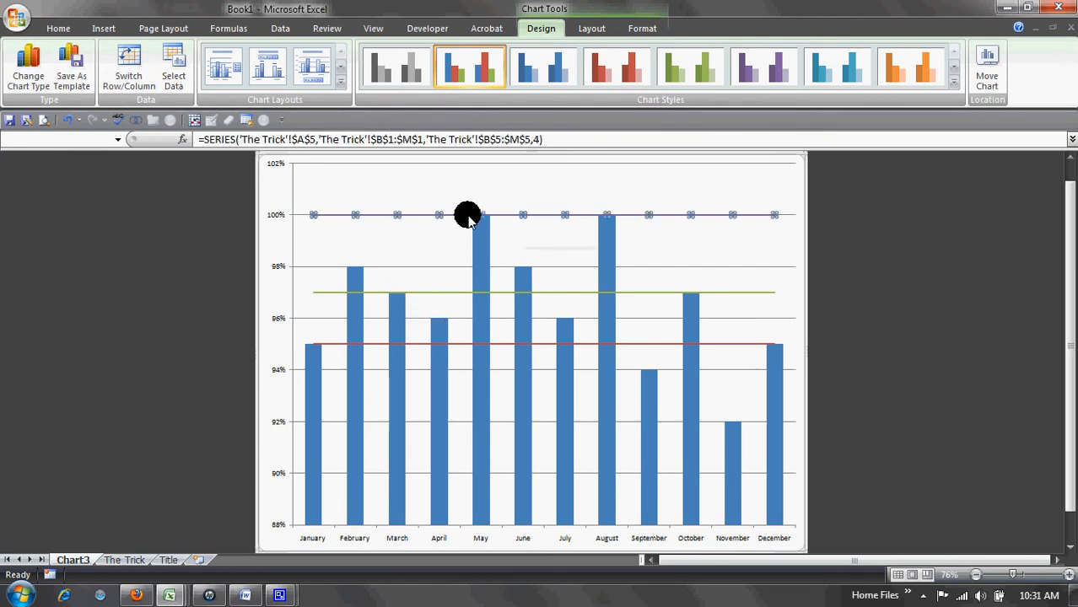
right_click(470, 216)
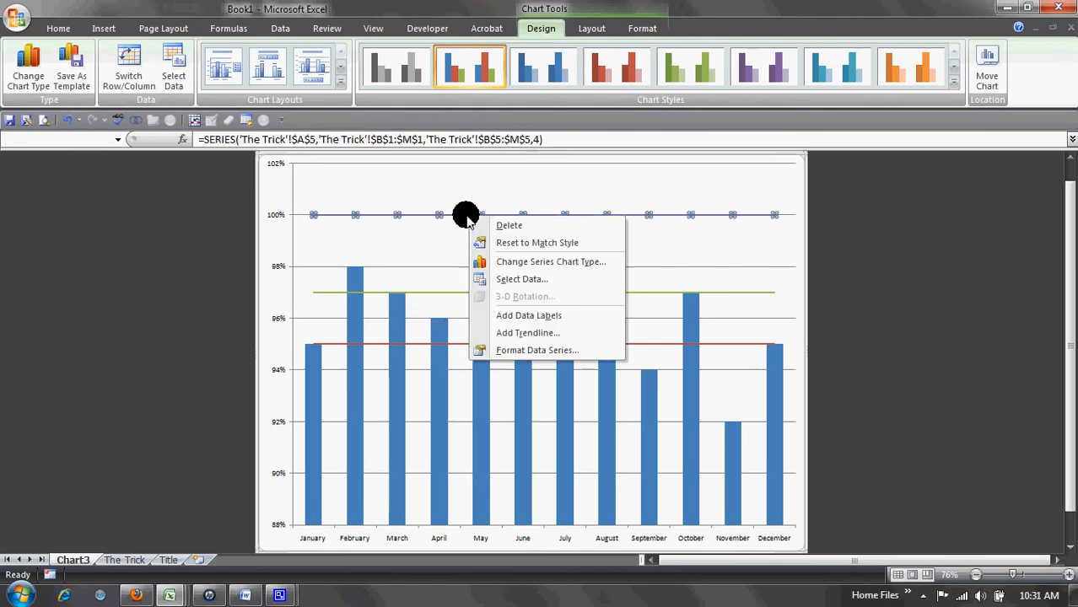
click(550, 348)
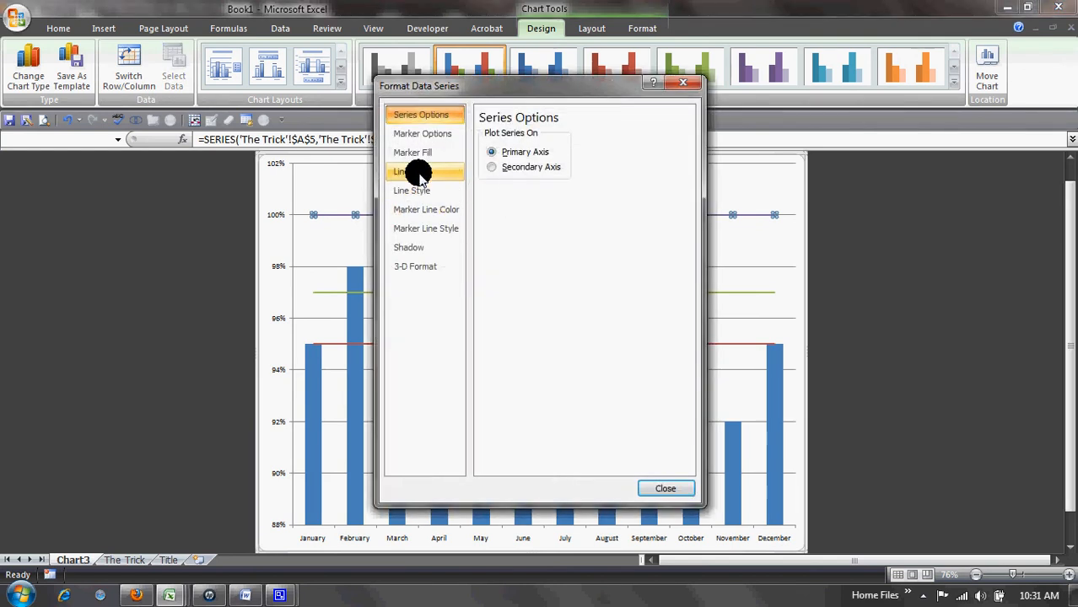
click(426, 172)
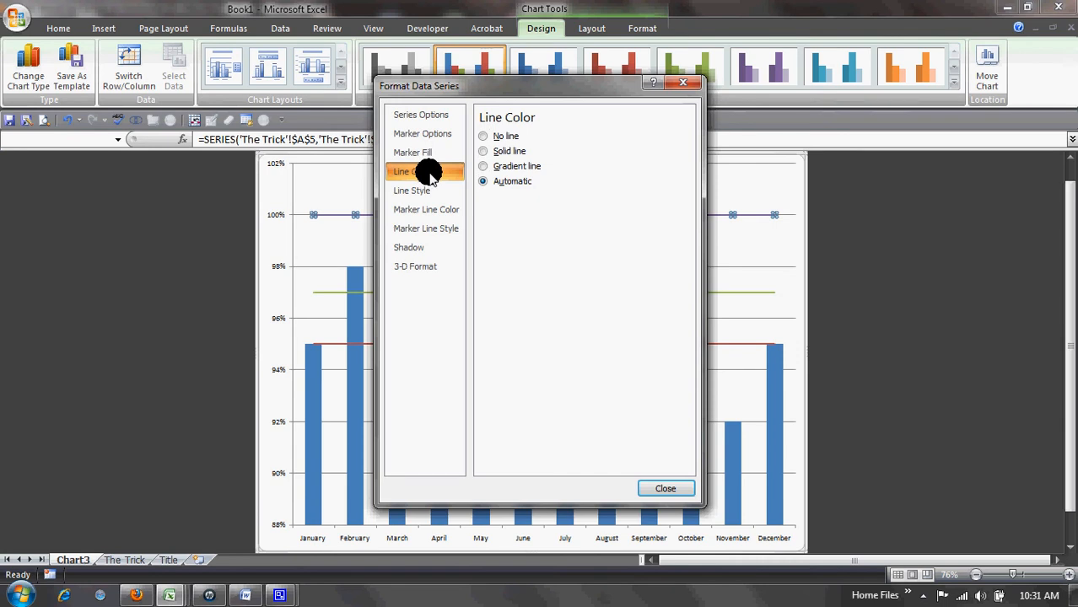
click(489, 152)
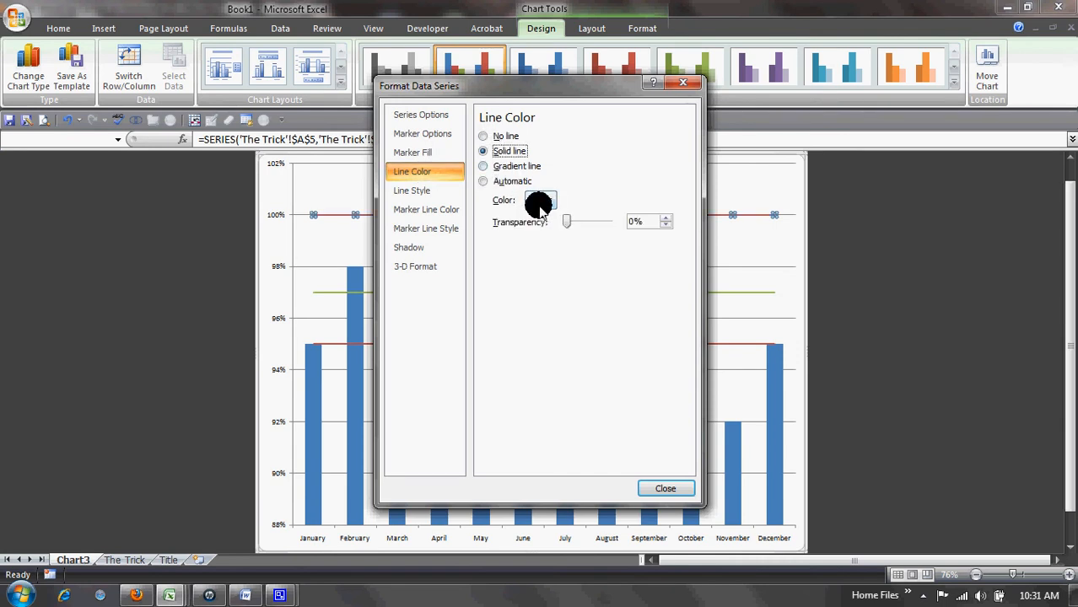
click(544, 201)
click(597, 320)
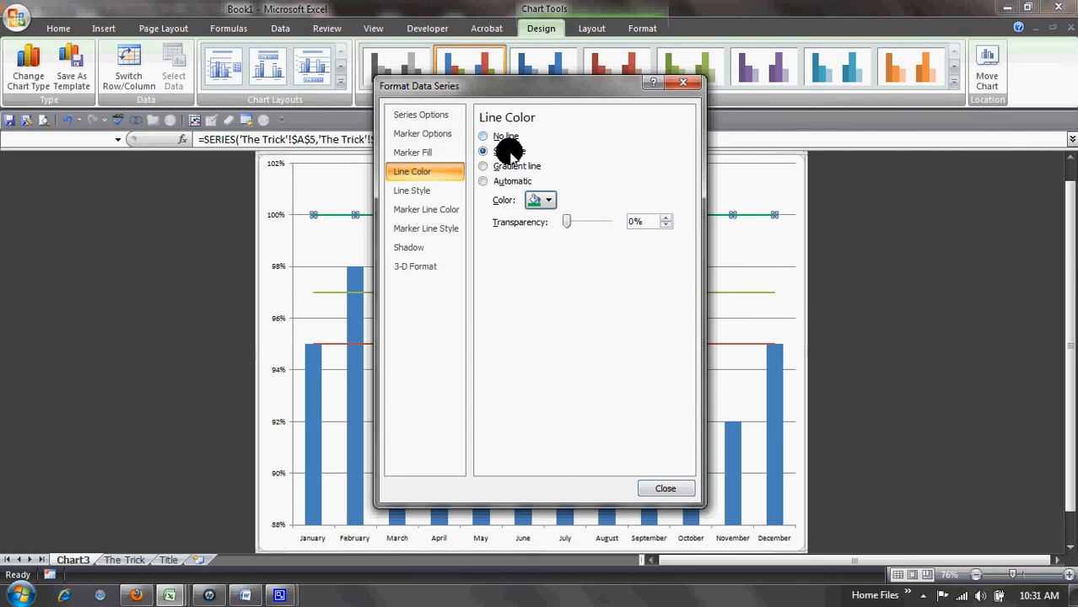
click(410, 190)
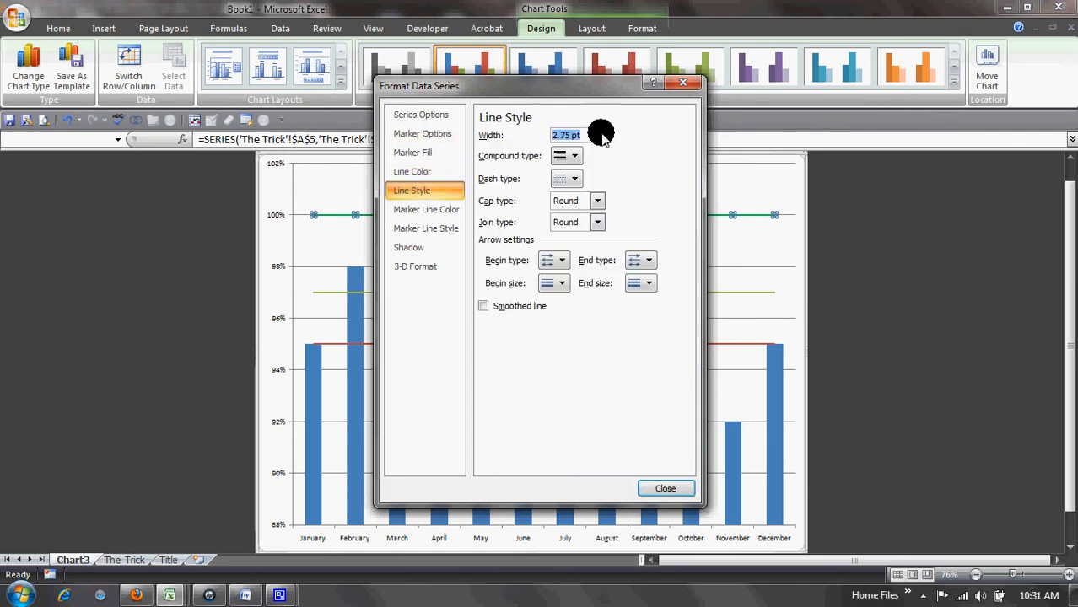
click(675, 487)
Format the Yellow series line at 97% as a solid yellow line with a width of 3 pt.
click(621, 290)
click(622, 292)
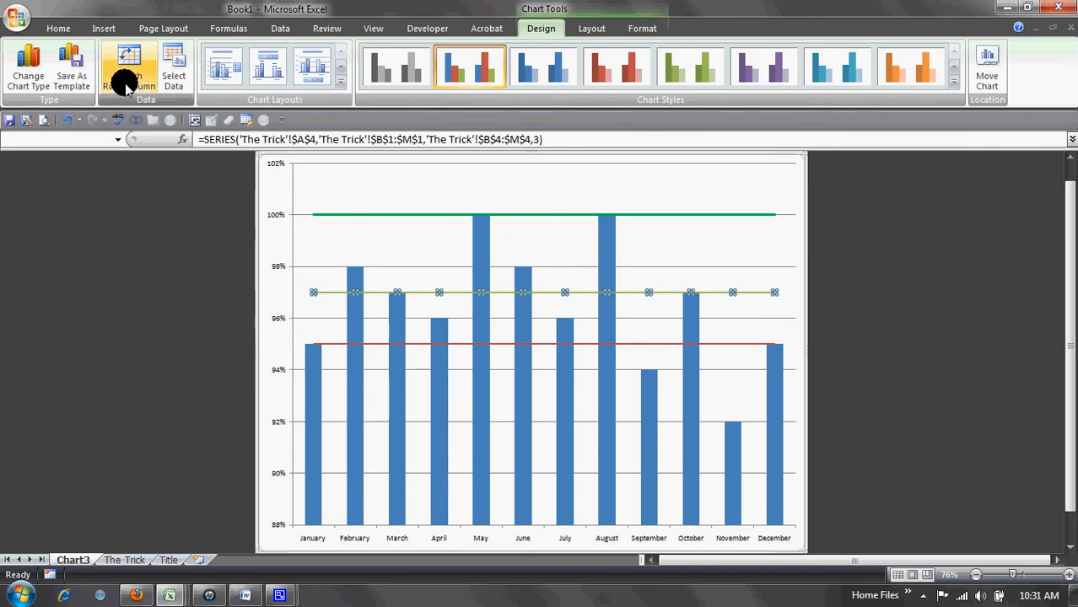
right_click(506, 292)
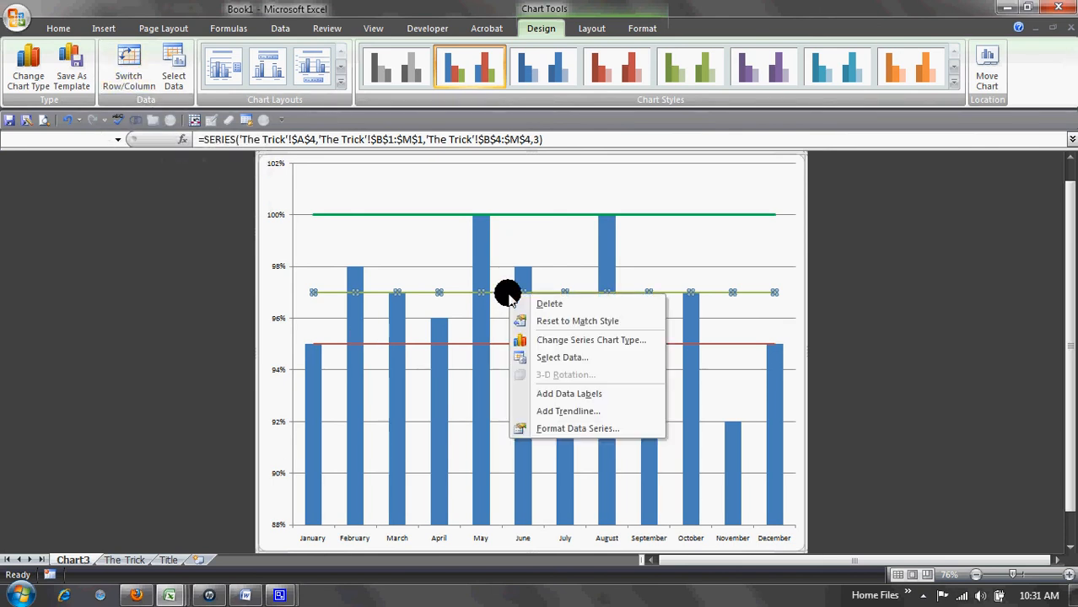
click(595, 429)
click(421, 172)
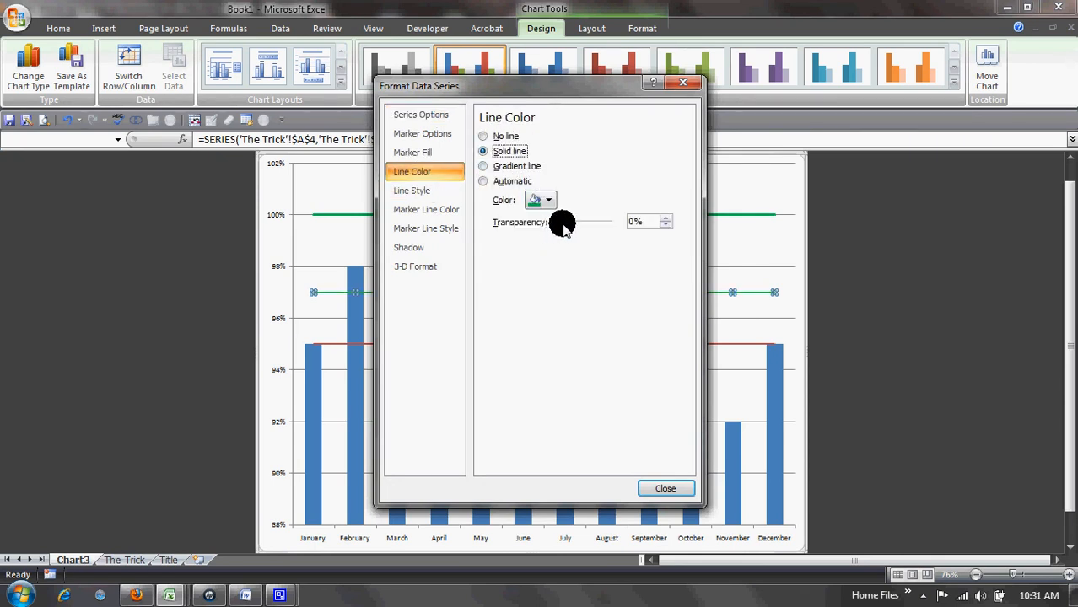
click(549, 200)
click(571, 319)
click(418, 192)
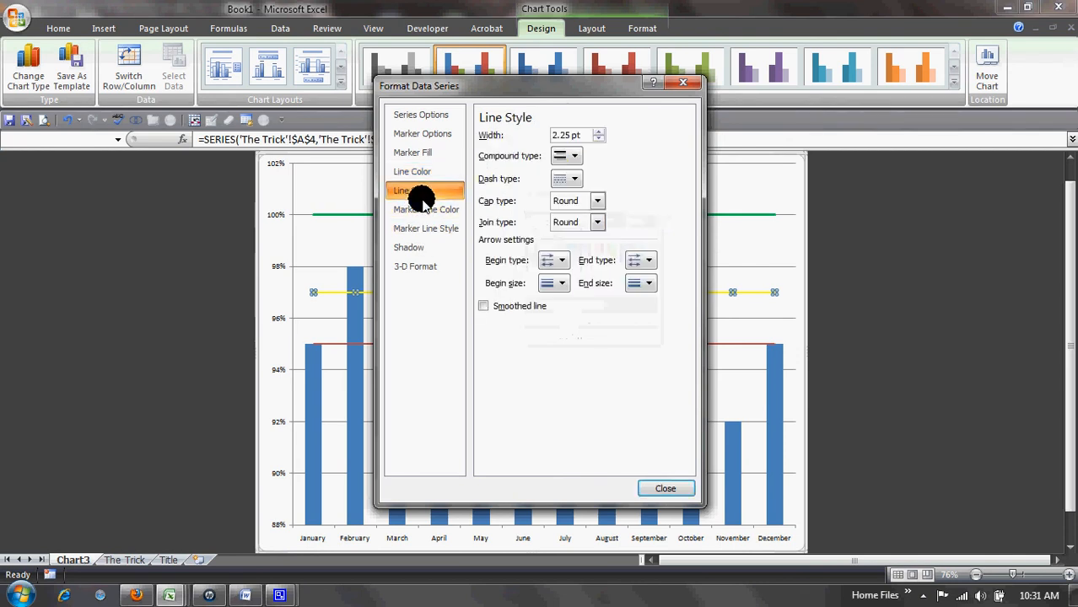
click(599, 140)
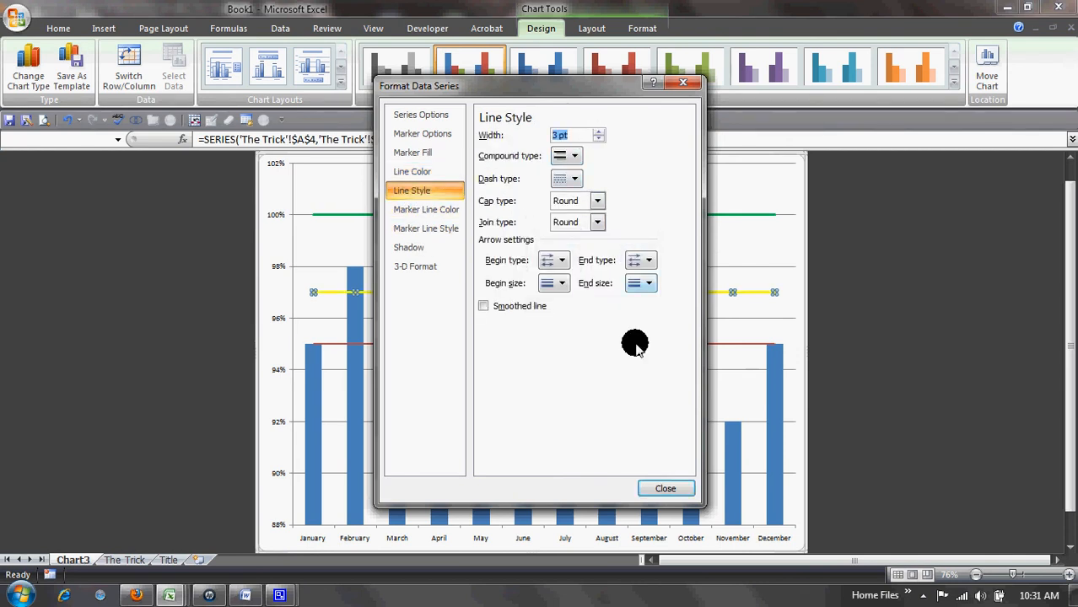
click(667, 487)
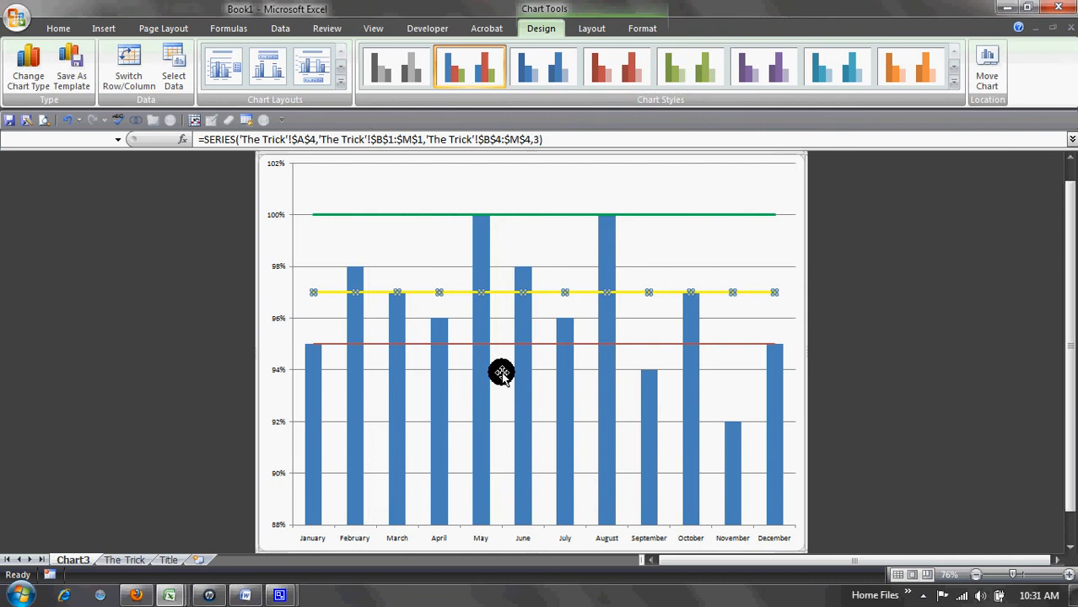
Increase the width of the Red series line at 95%.
click(459, 346)
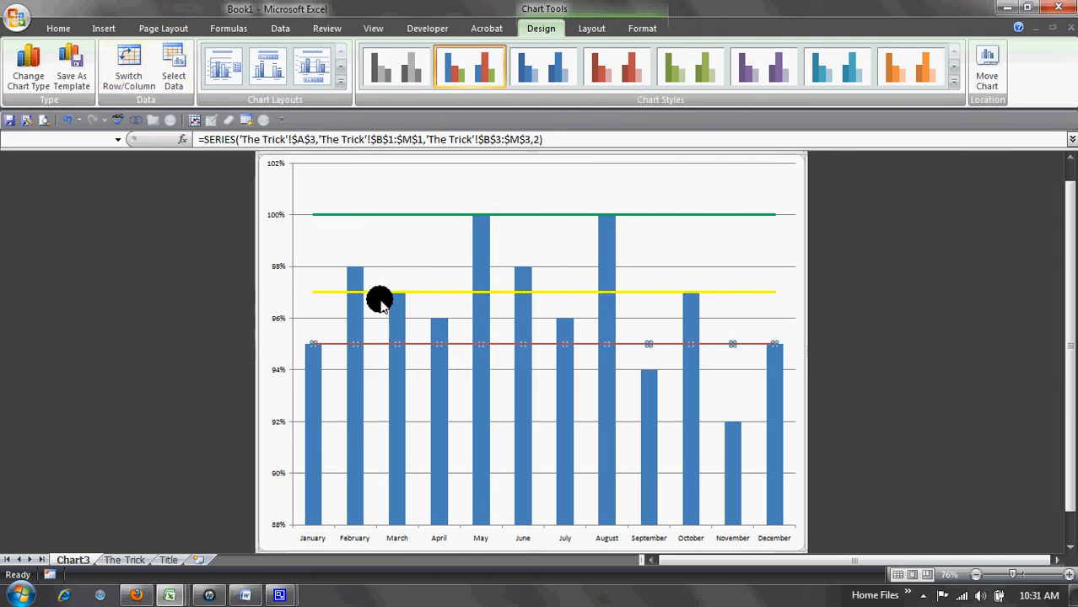
right_click(382, 346)
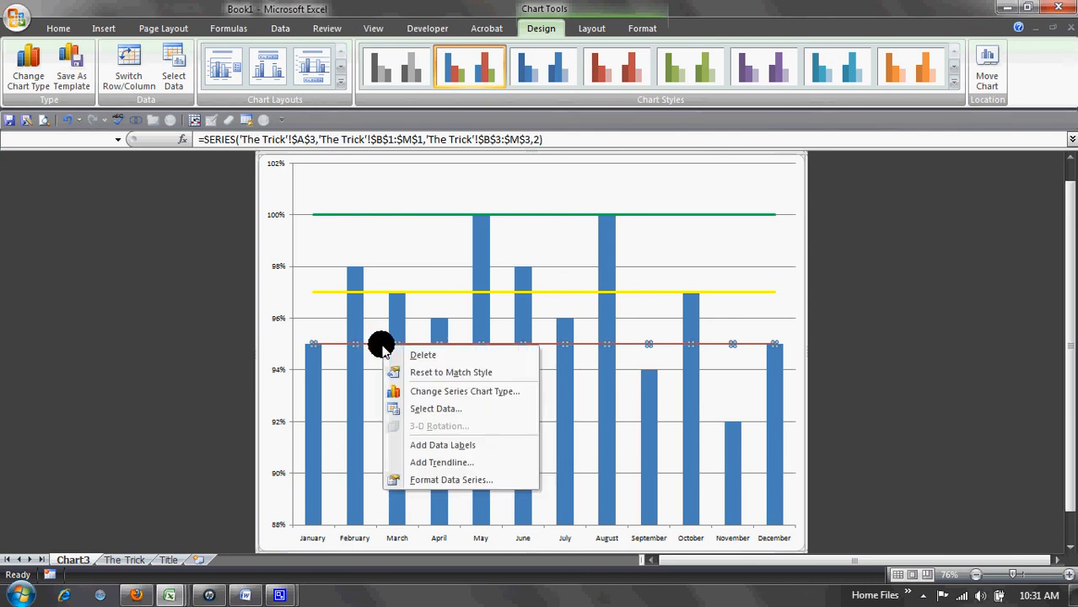
click(456, 479)
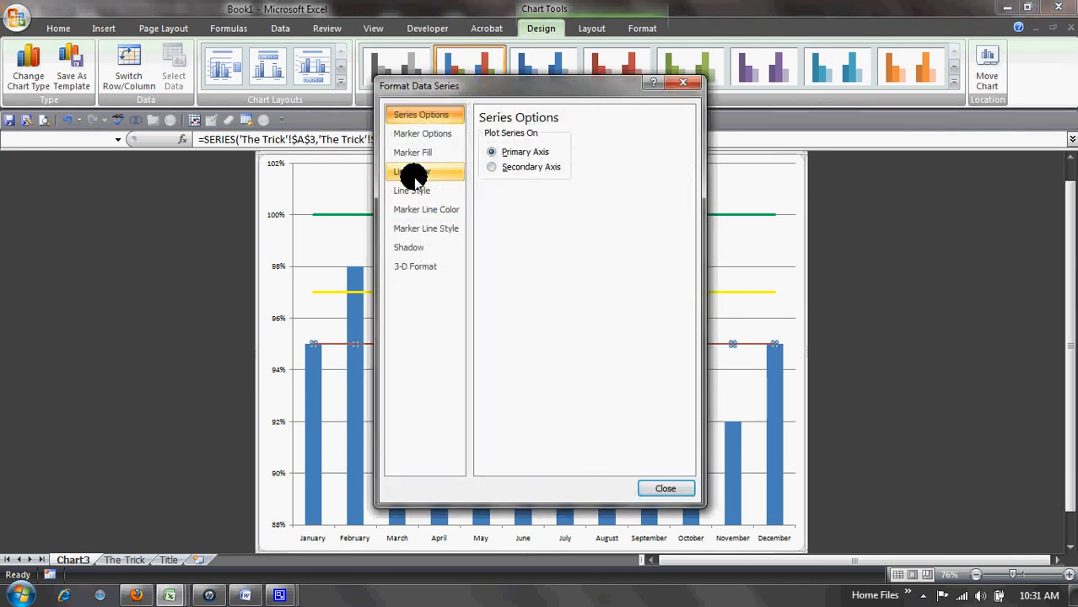
click(412, 172)
click(422, 207)
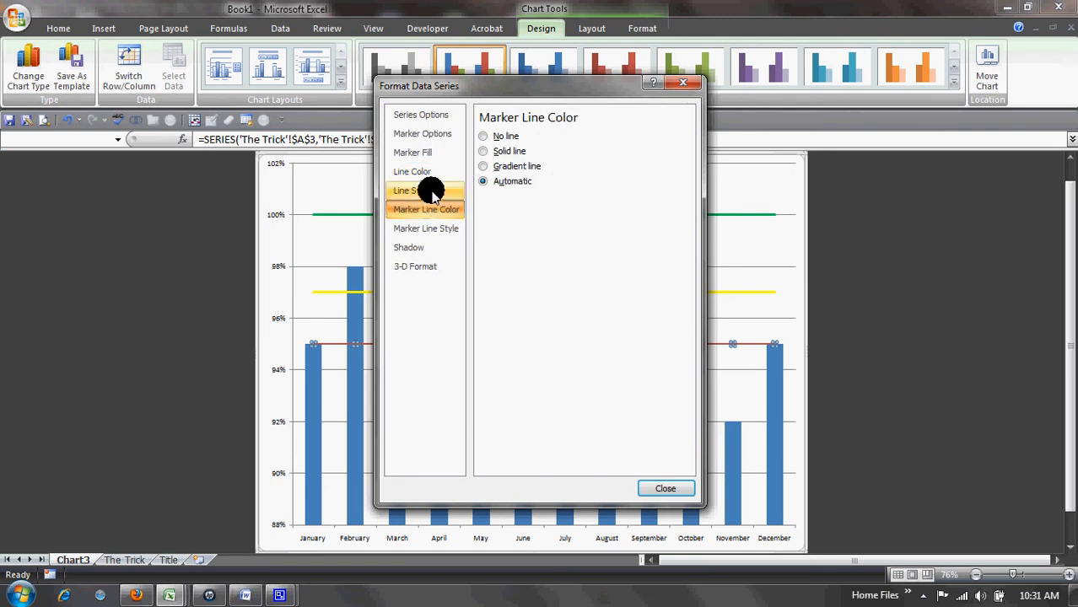
click(427, 189)
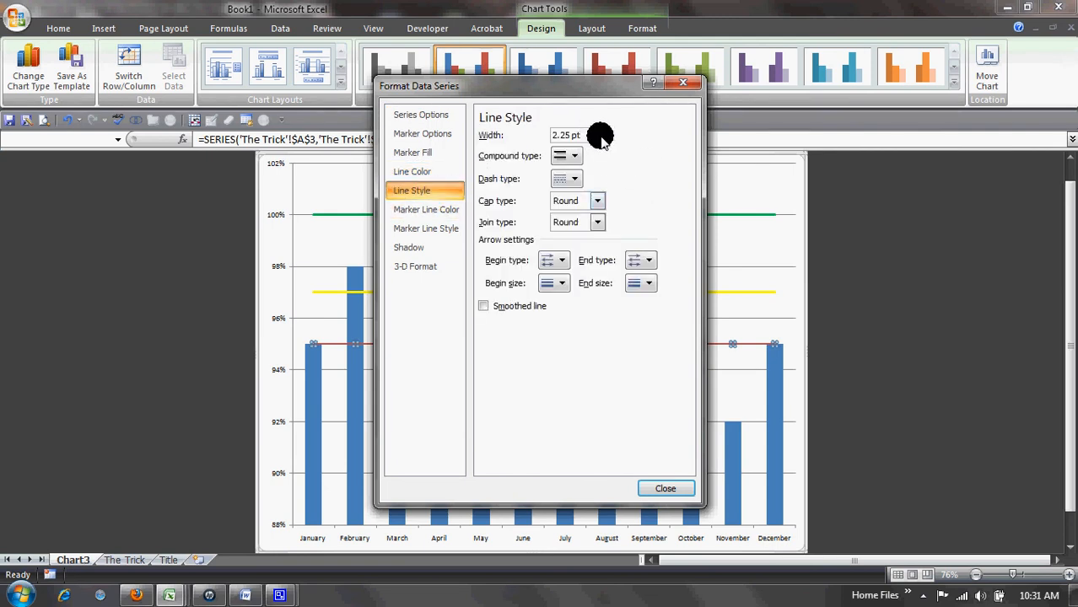
click(665, 489)
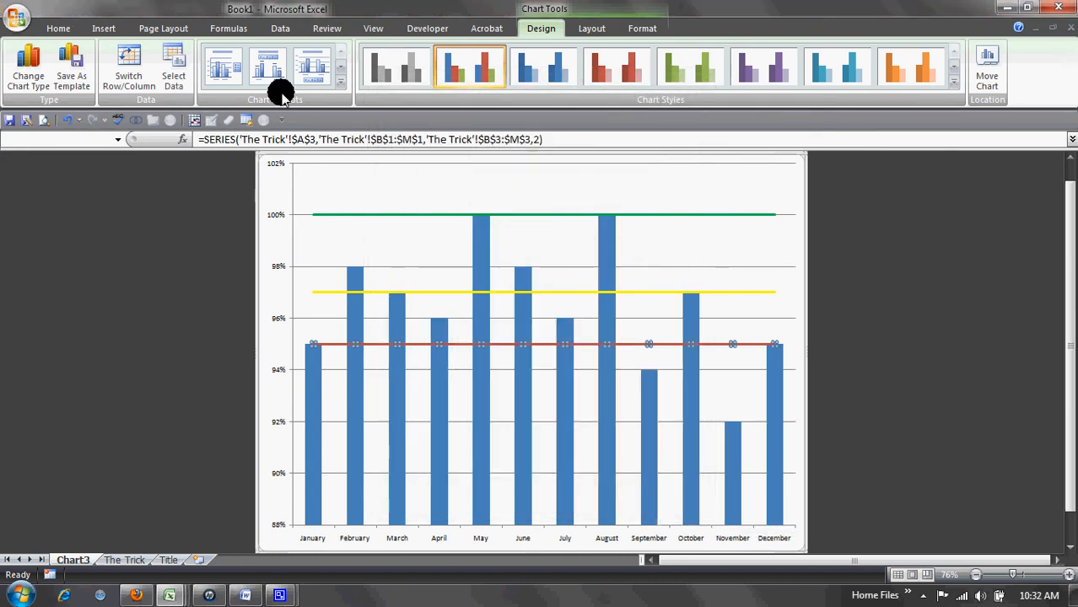
Add a chart title above the chart reading "Work Completed Percentages by month".
click(581, 25)
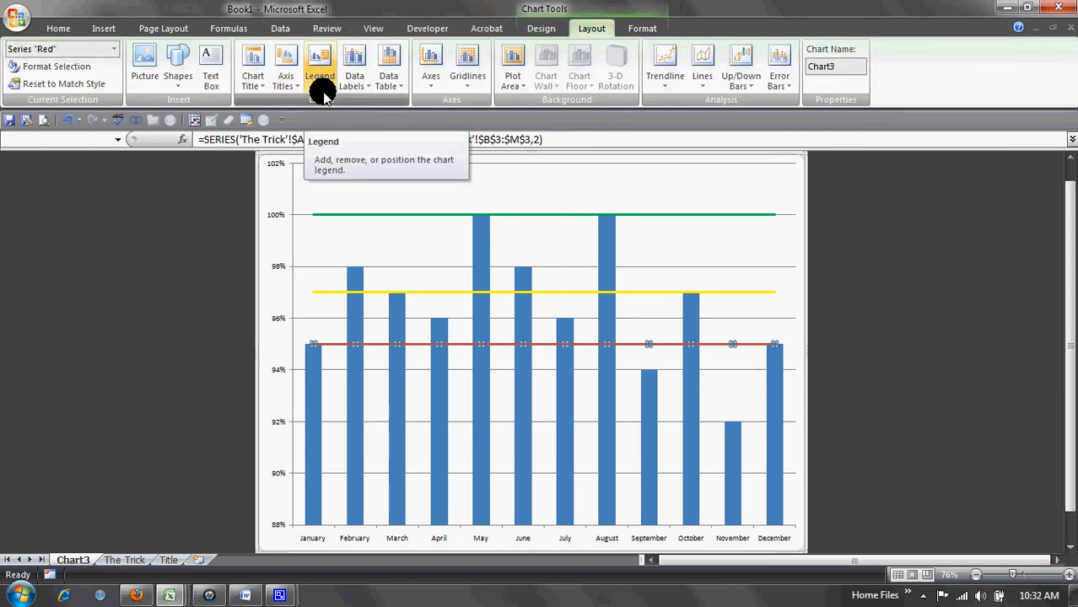
click(261, 84)
click(302, 173)
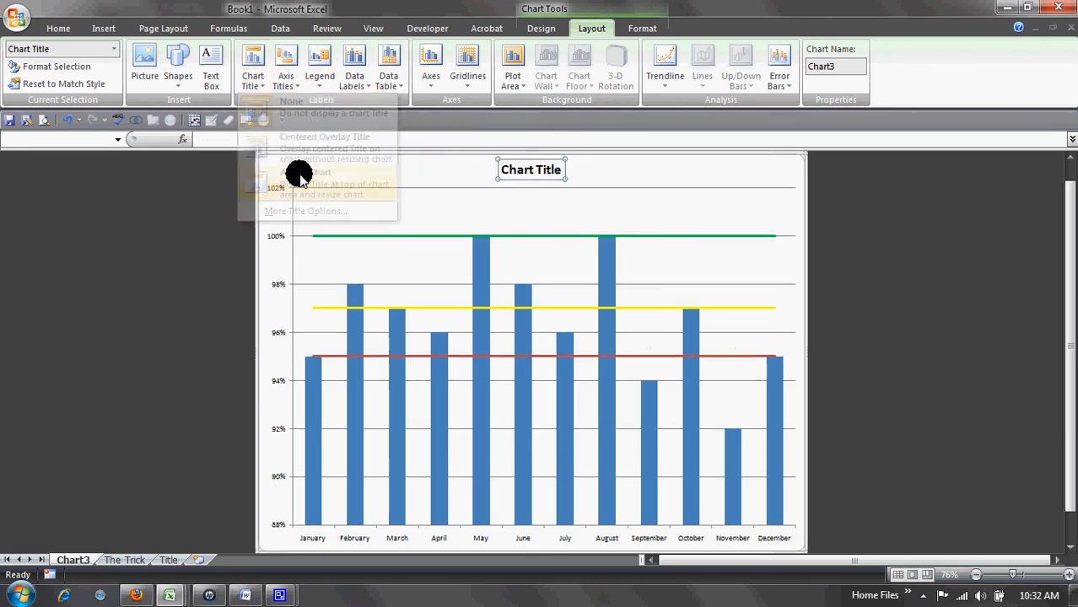
text(Wor)
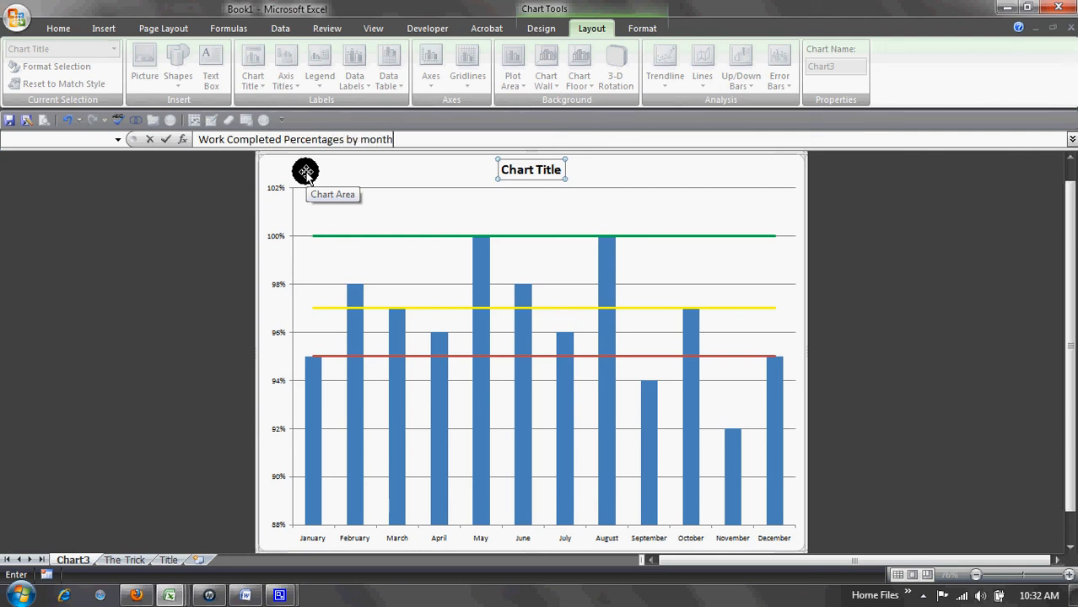
key(Return)
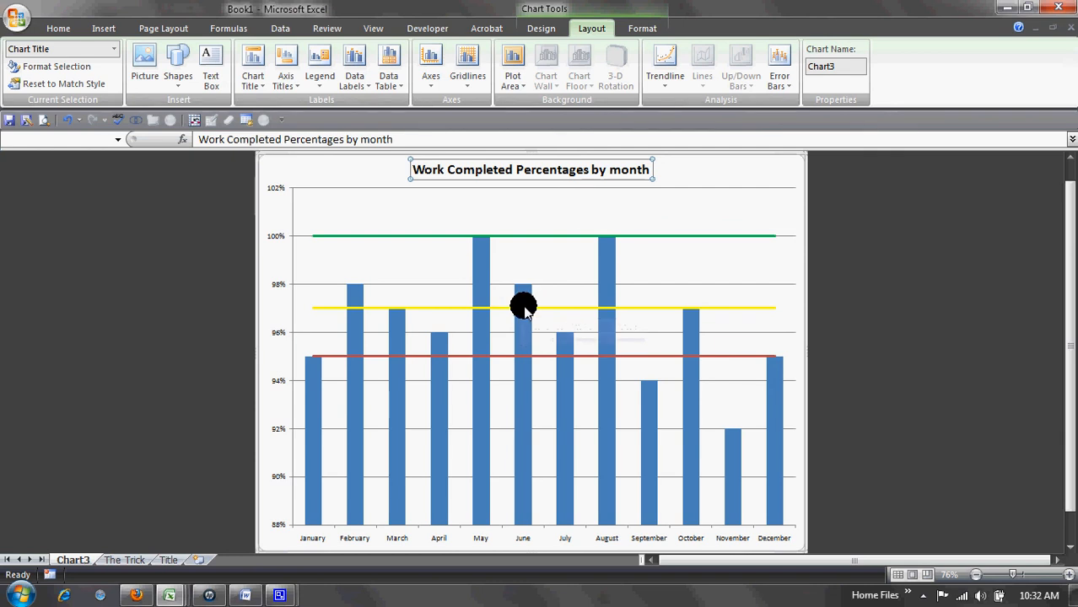
mouse_move(527, 306)
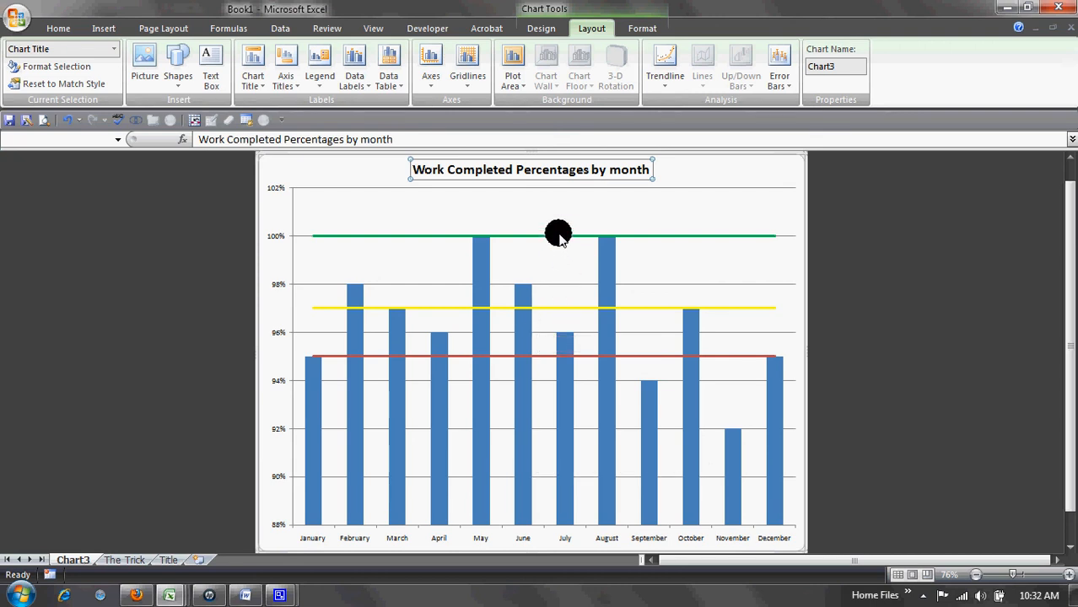
mouse_move(562, 420)
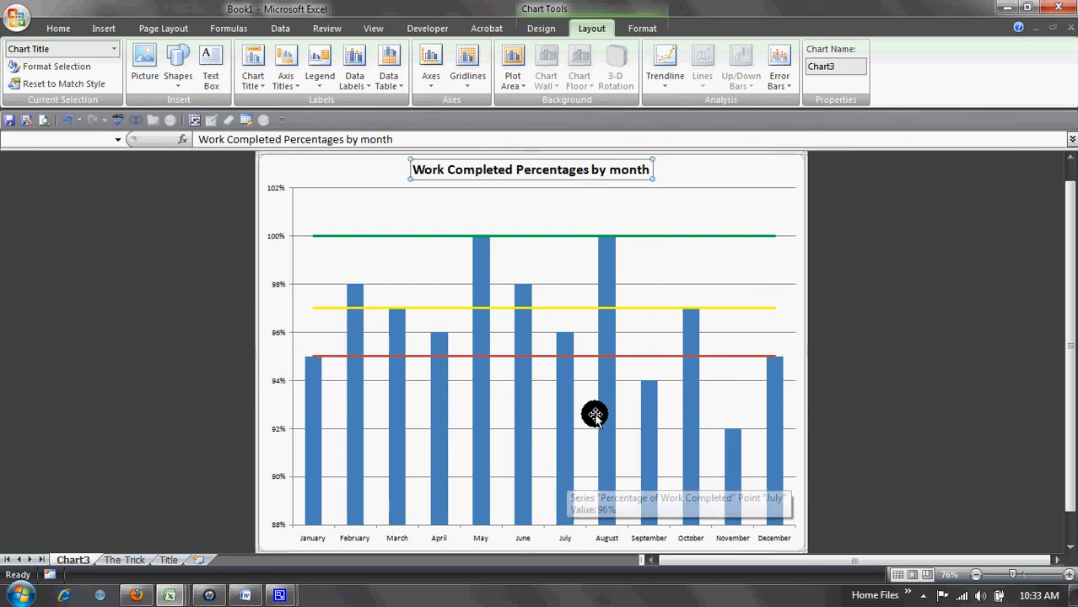
click(637, 270)
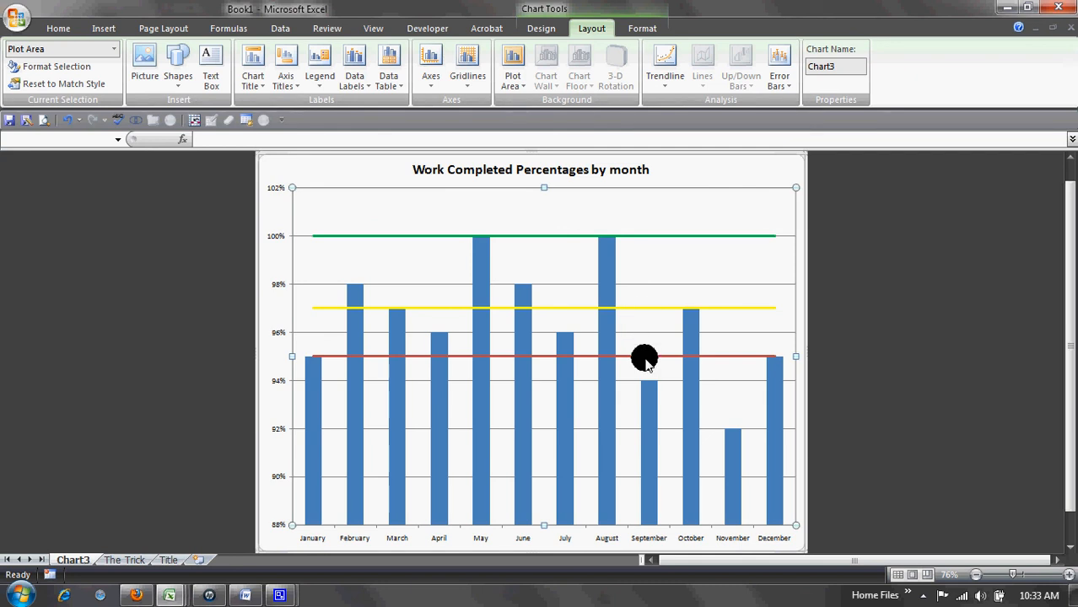
View the source data on The Trick sheet and bring up the Title sheet.
click(124, 560)
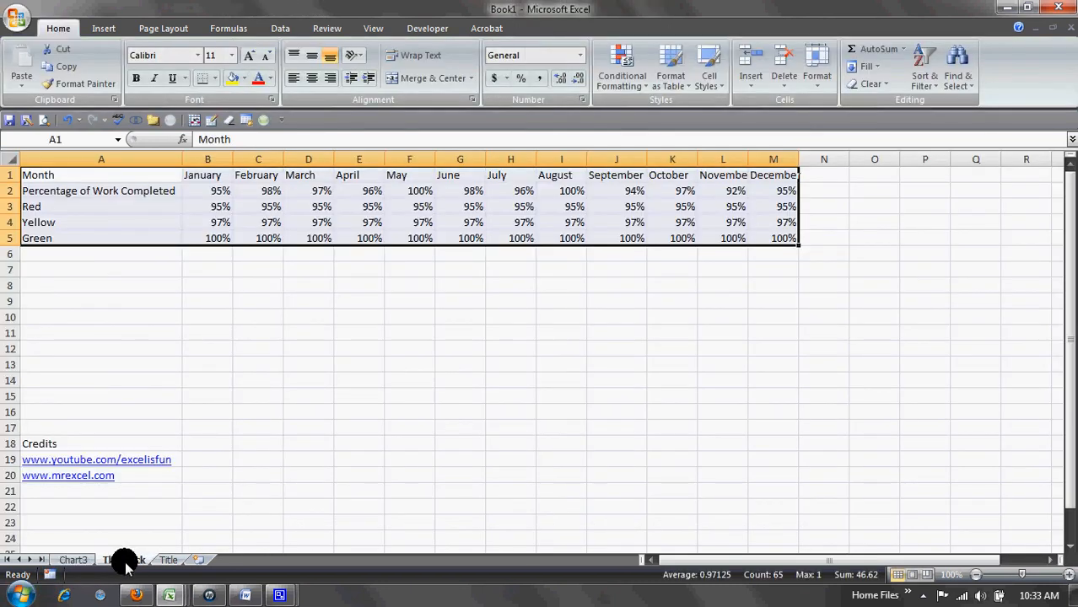
click(172, 560)
mouse_move(283, 597)
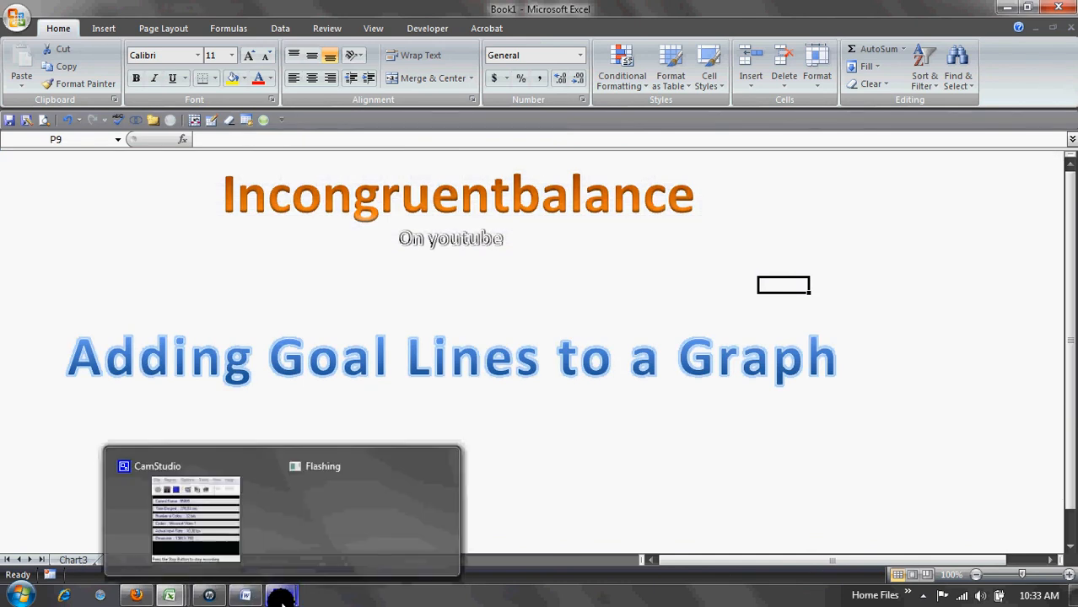